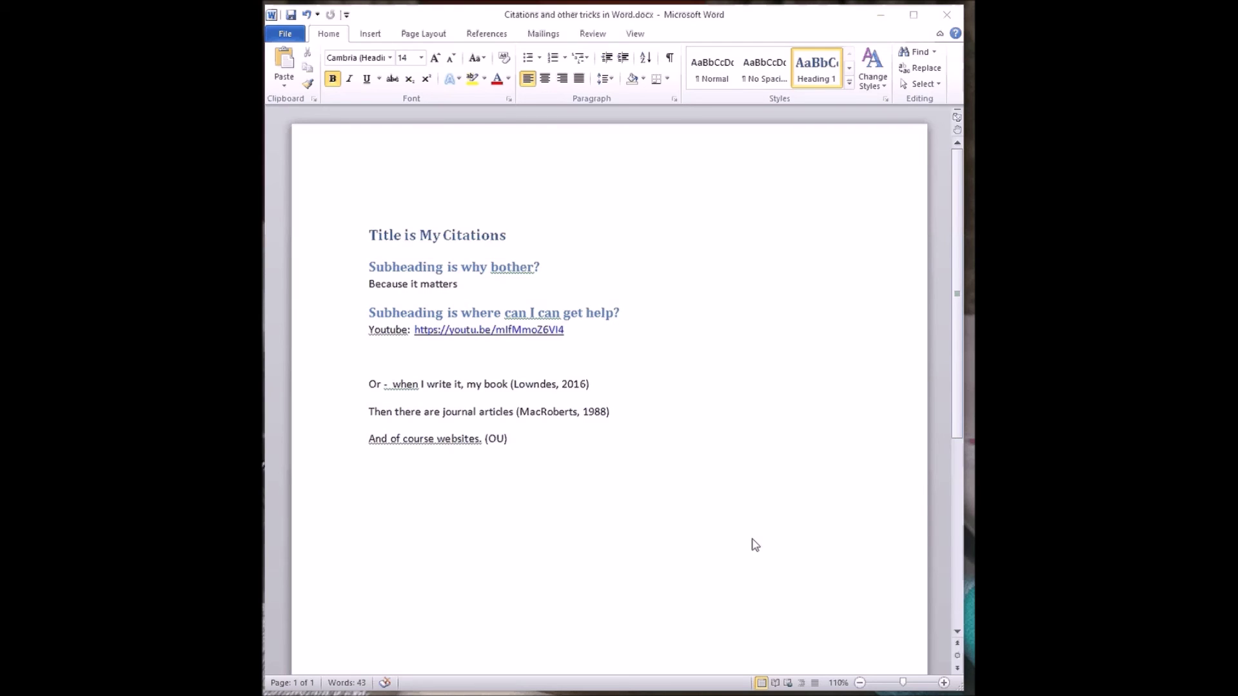
# - Review the title and both subheadings and their available heading styles
pyautogui.click(450, 234)
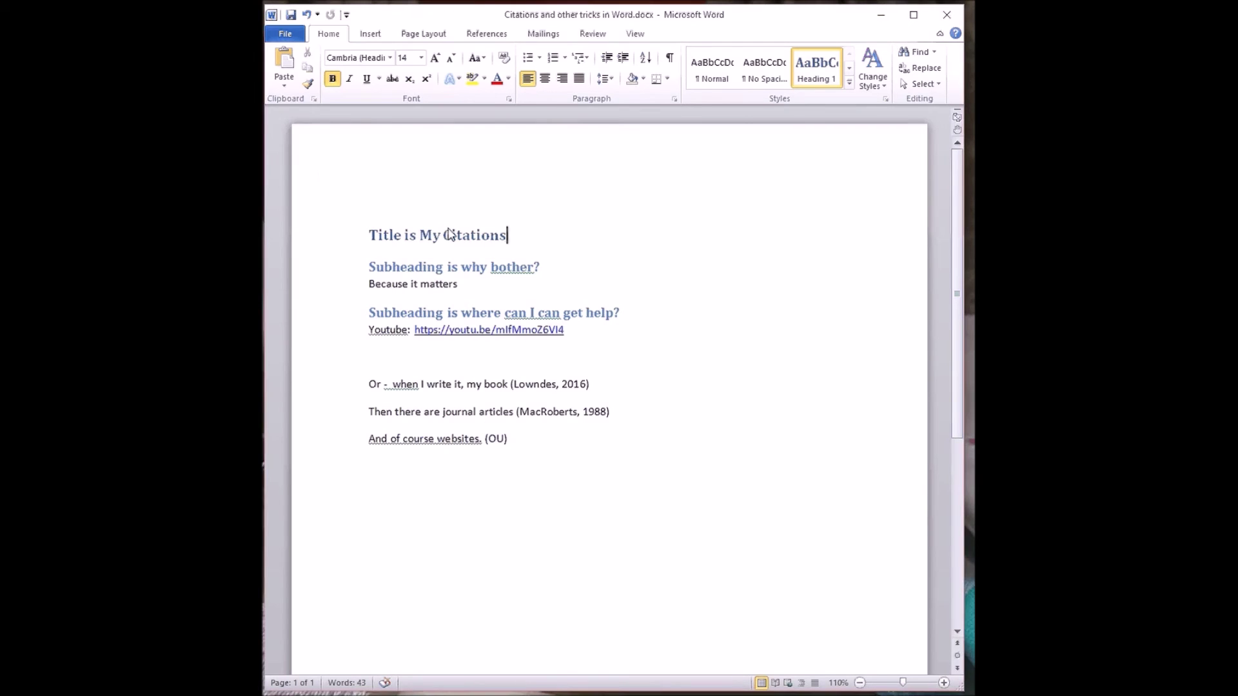
pyautogui.moveTo(369, 235); pyautogui.dragTo(522, 230)
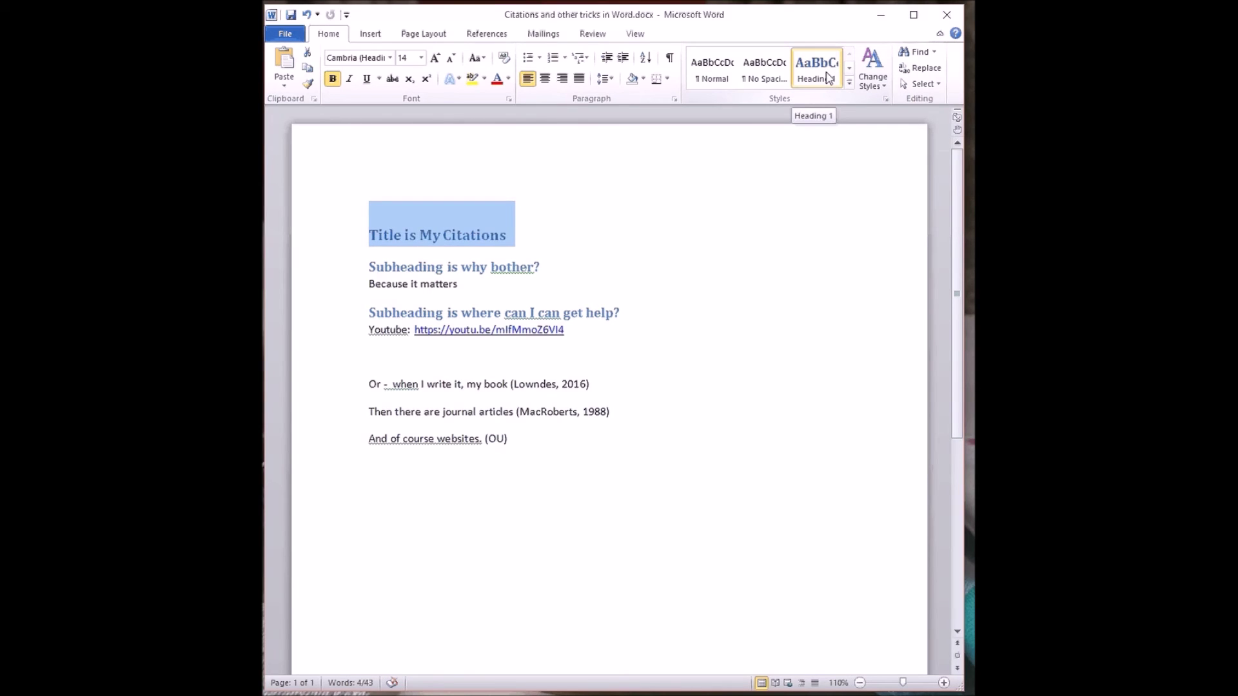
pyautogui.moveTo(544, 267); pyautogui.dragTo(394, 264)
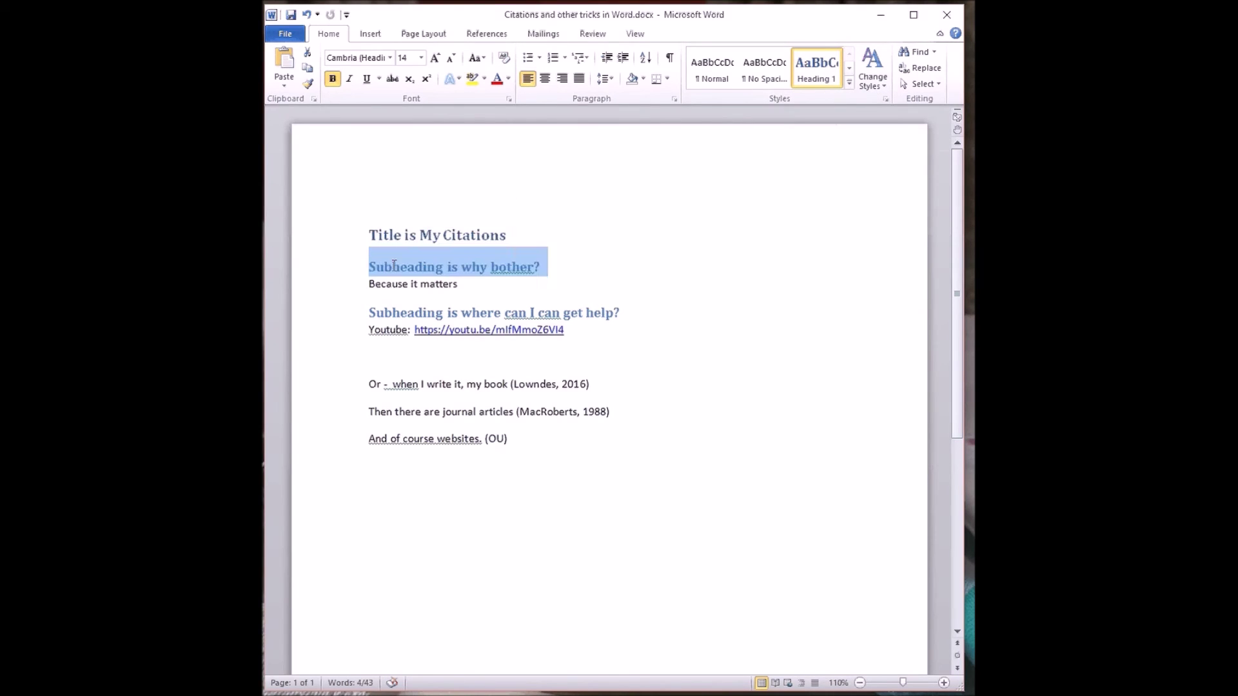
pyautogui.click(848, 71)
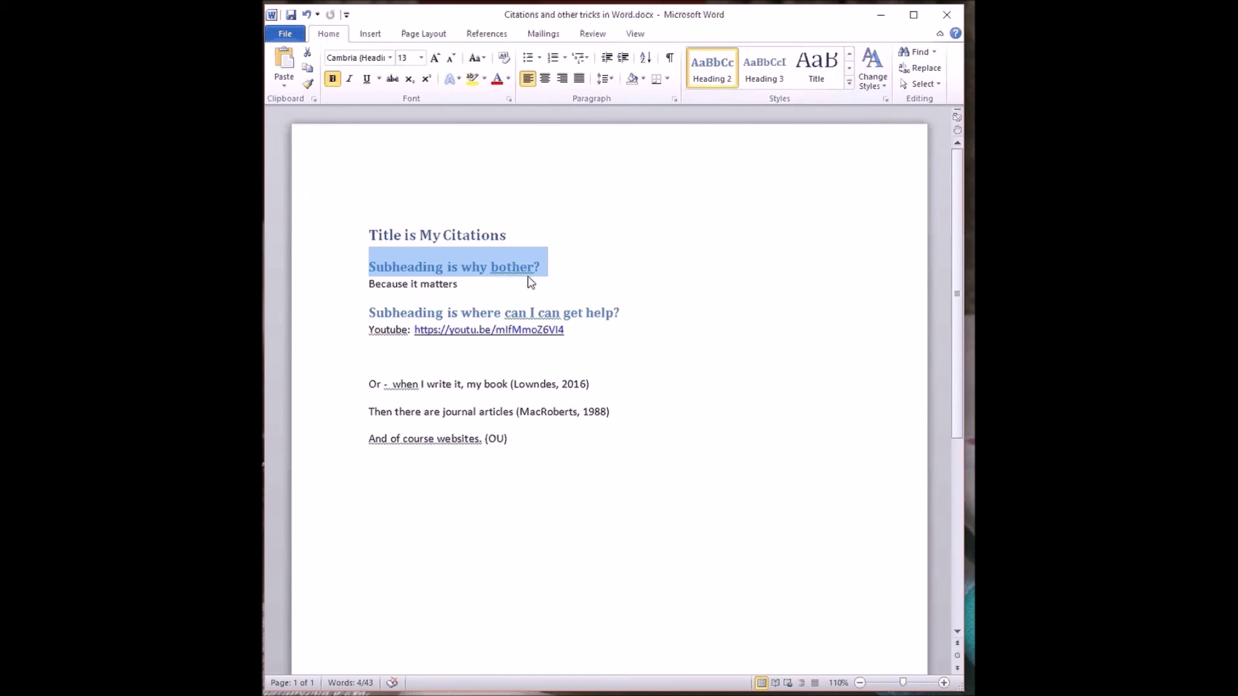
pyautogui.click(556, 318)
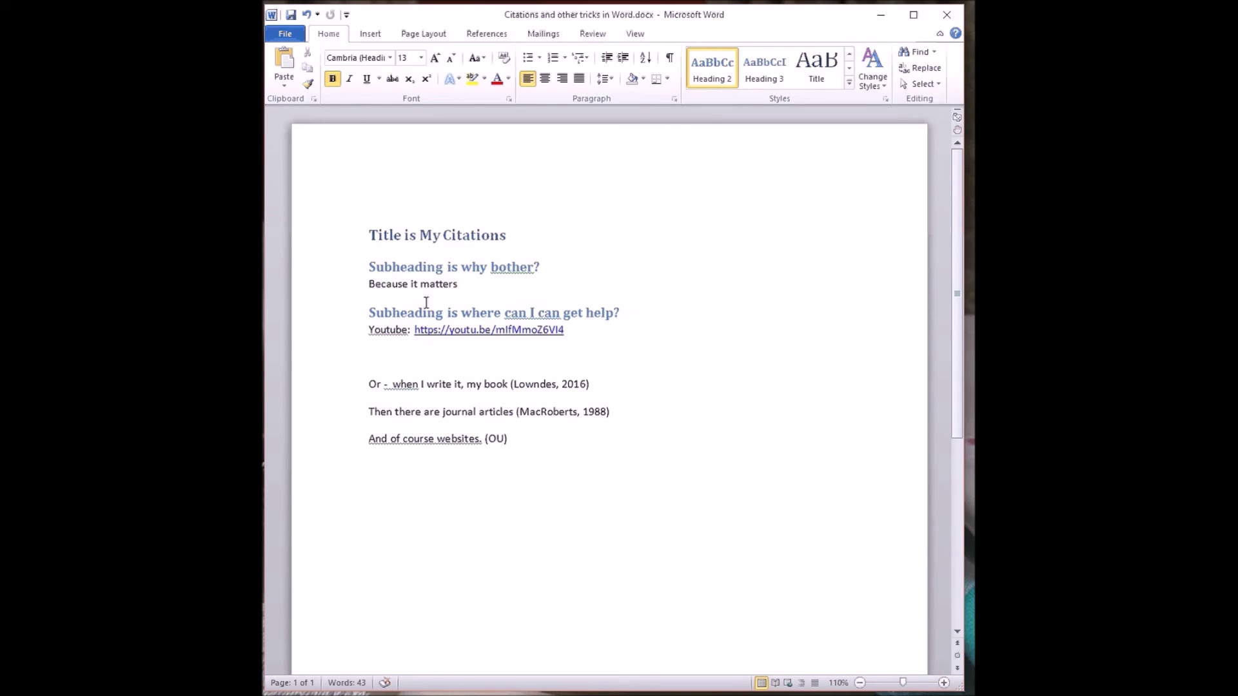
pyautogui.click(418, 385)
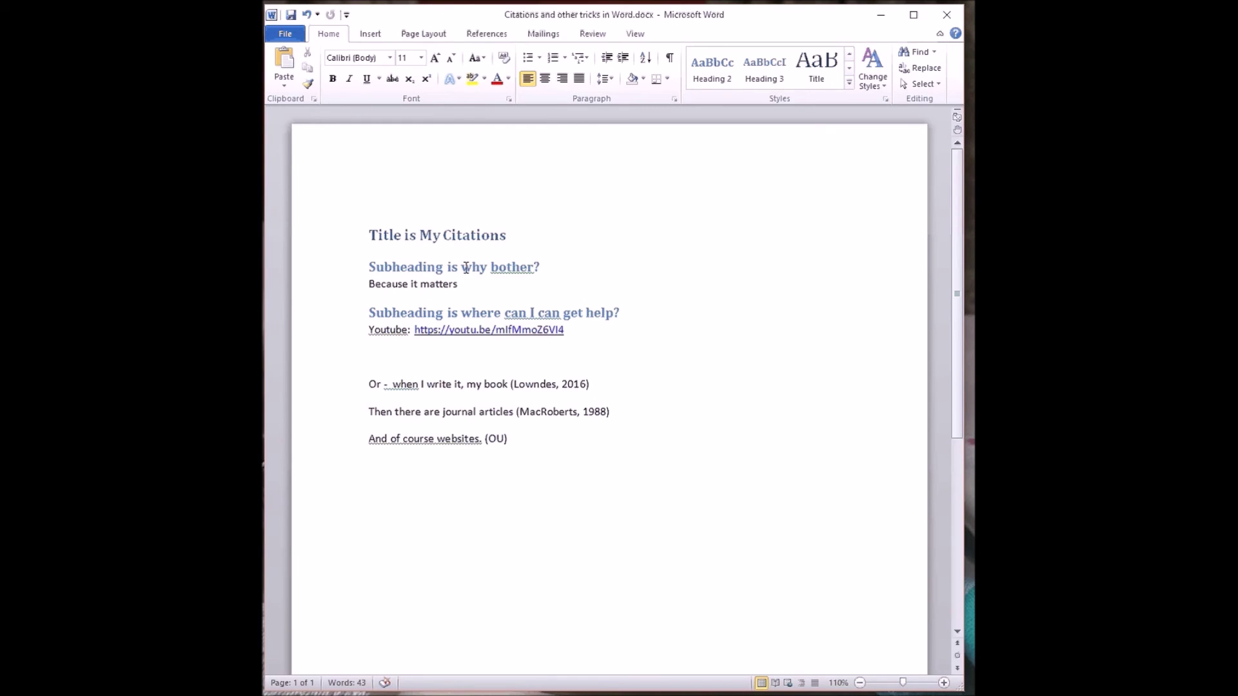
# - Insert two blank lines above the title
pyautogui.click(458, 236)
pyautogui.click(371, 236)
pyautogui.press('Return')
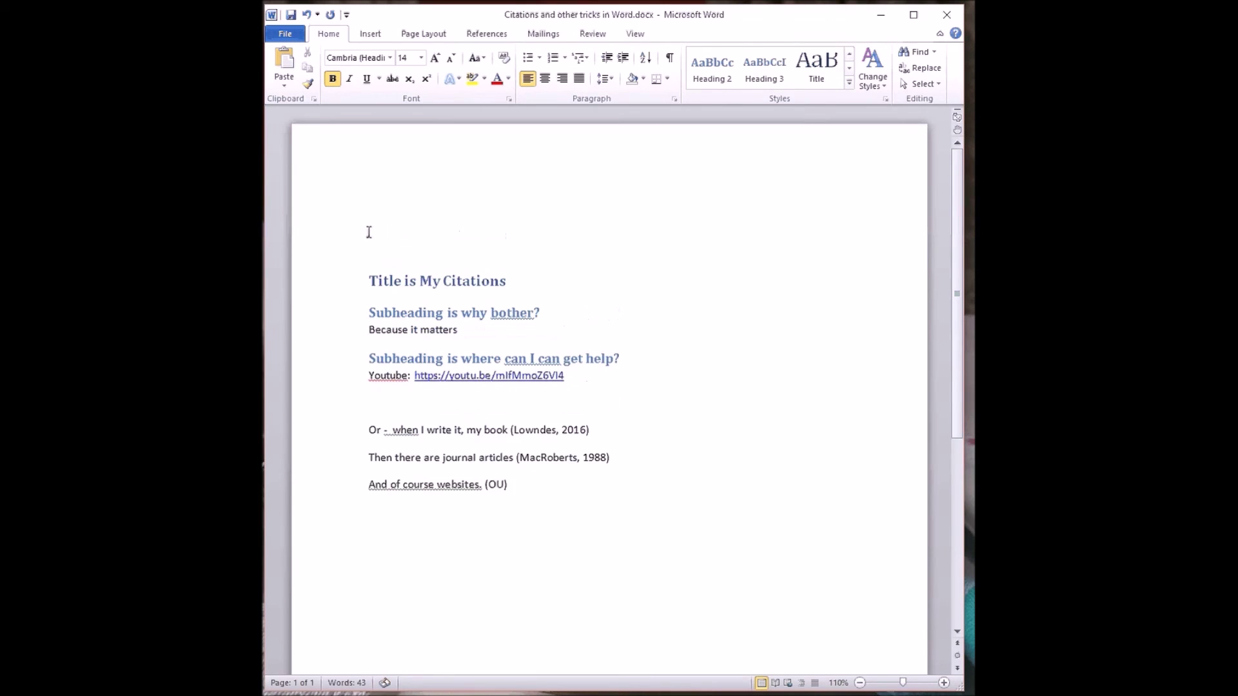
pyautogui.press('Return')
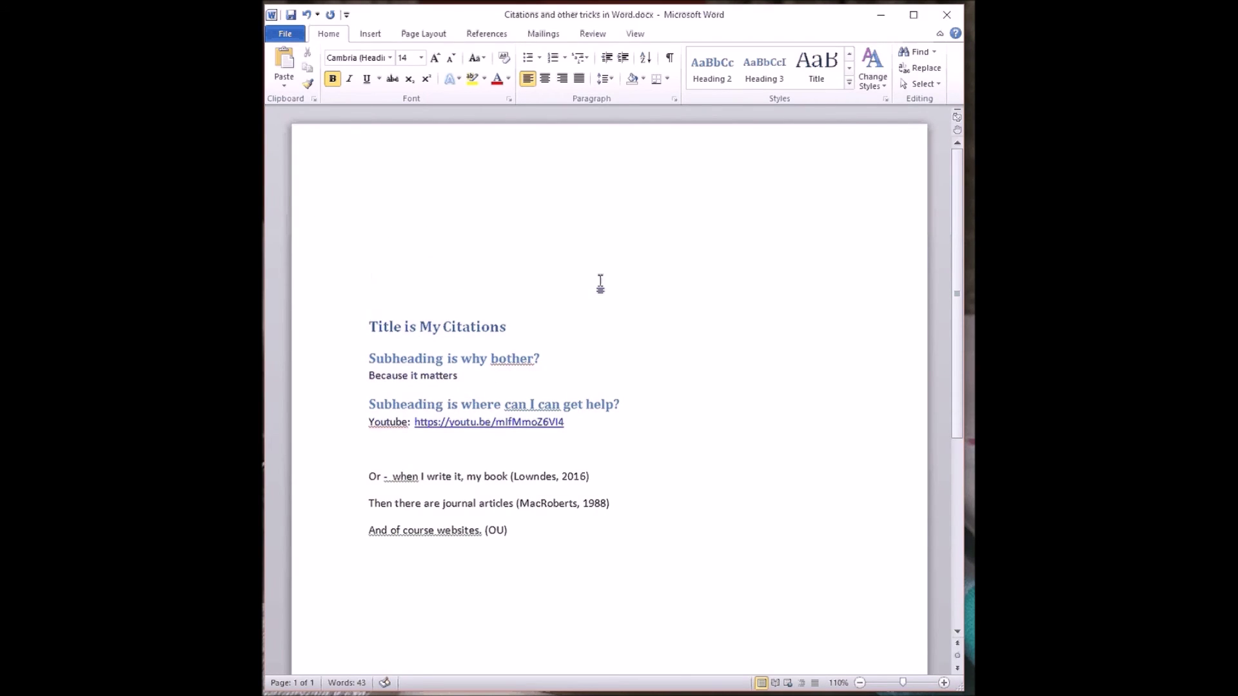
# - Insert an Automatic Table 1 Contents table on the blank line above the title
pyautogui.click(600, 284)
pyautogui.click(487, 34)
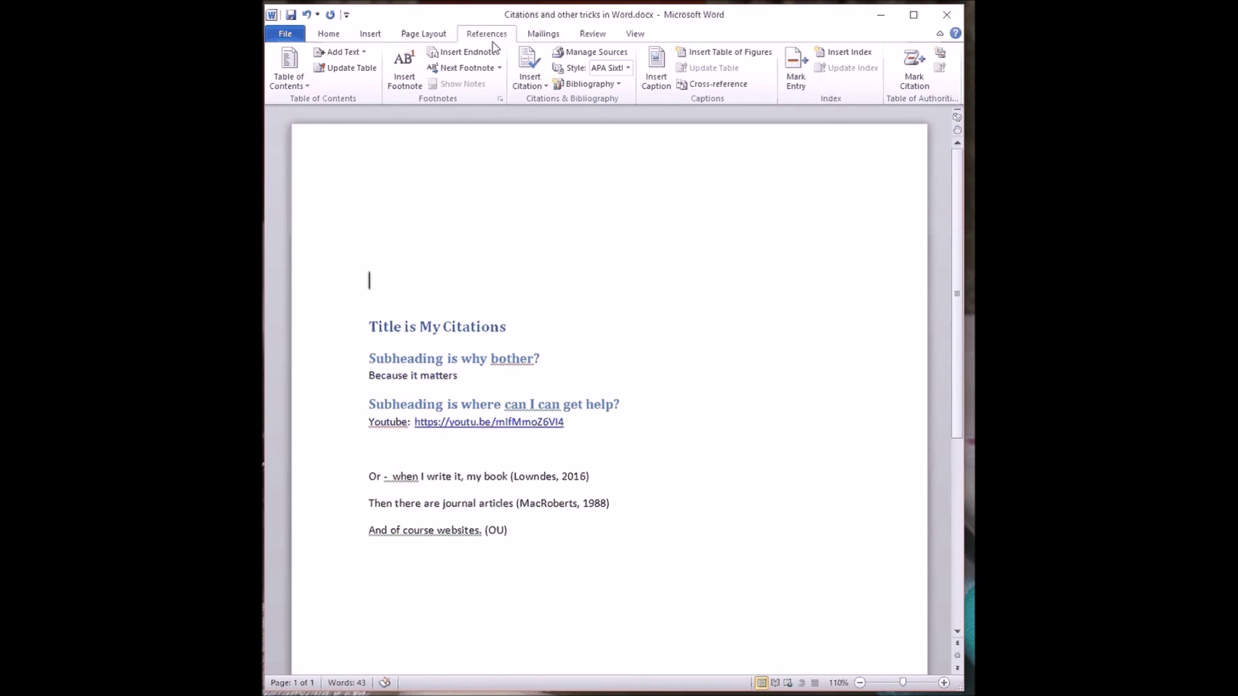
pyautogui.click(294, 65)
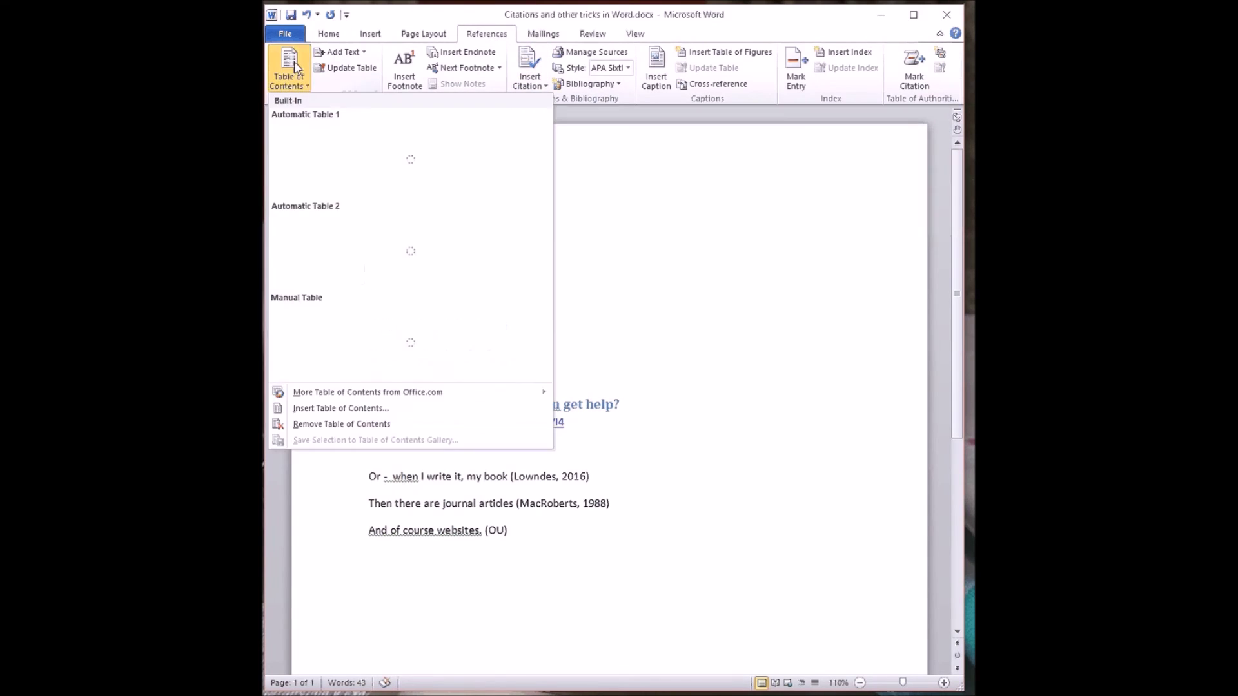
pyautogui.click(327, 172)
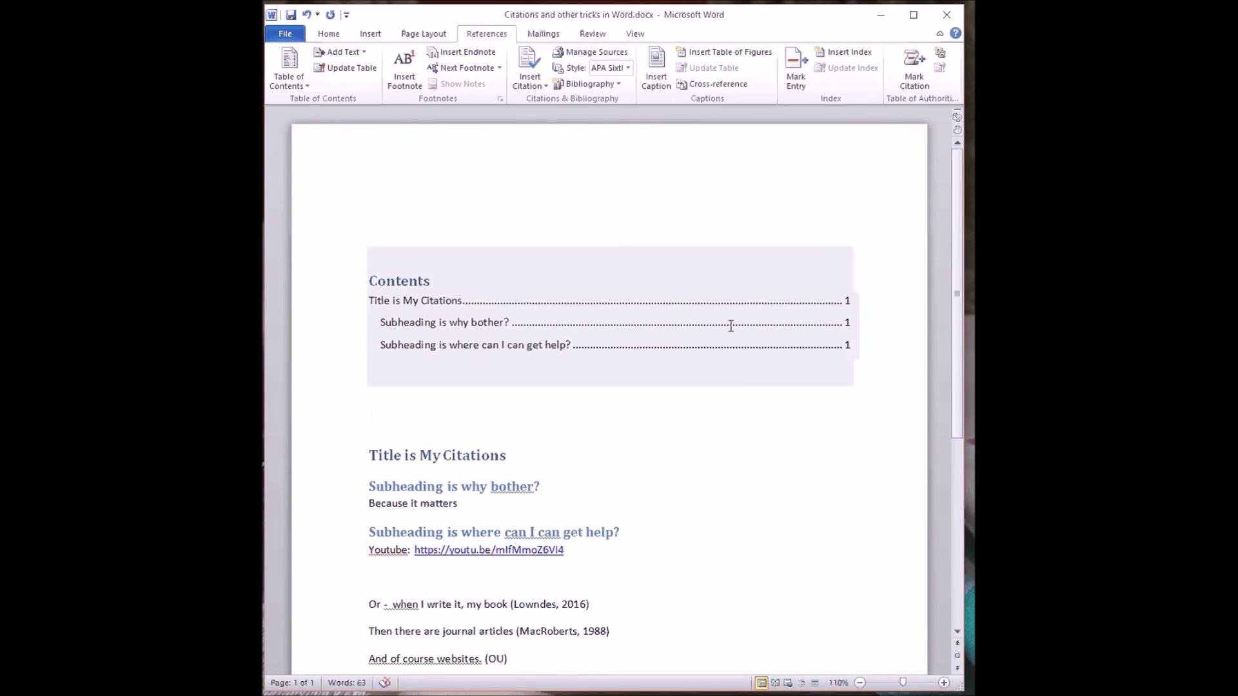
pyautogui.click(428, 260)
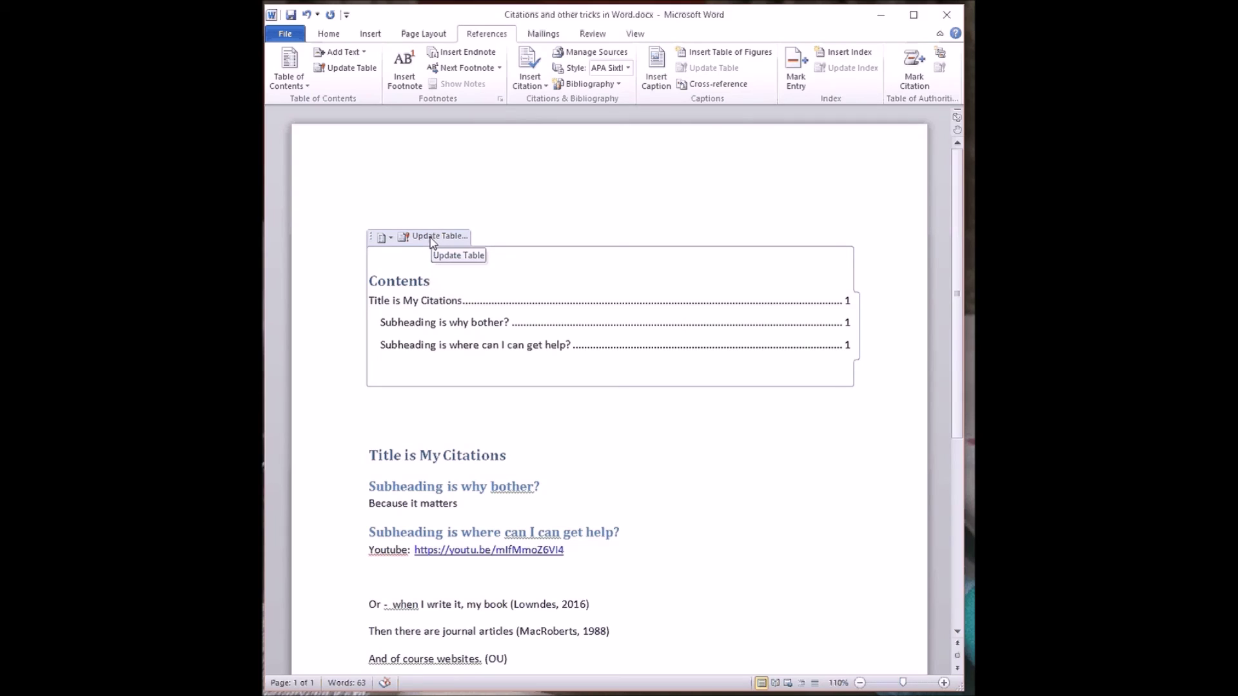
pyautogui.click(469, 422)
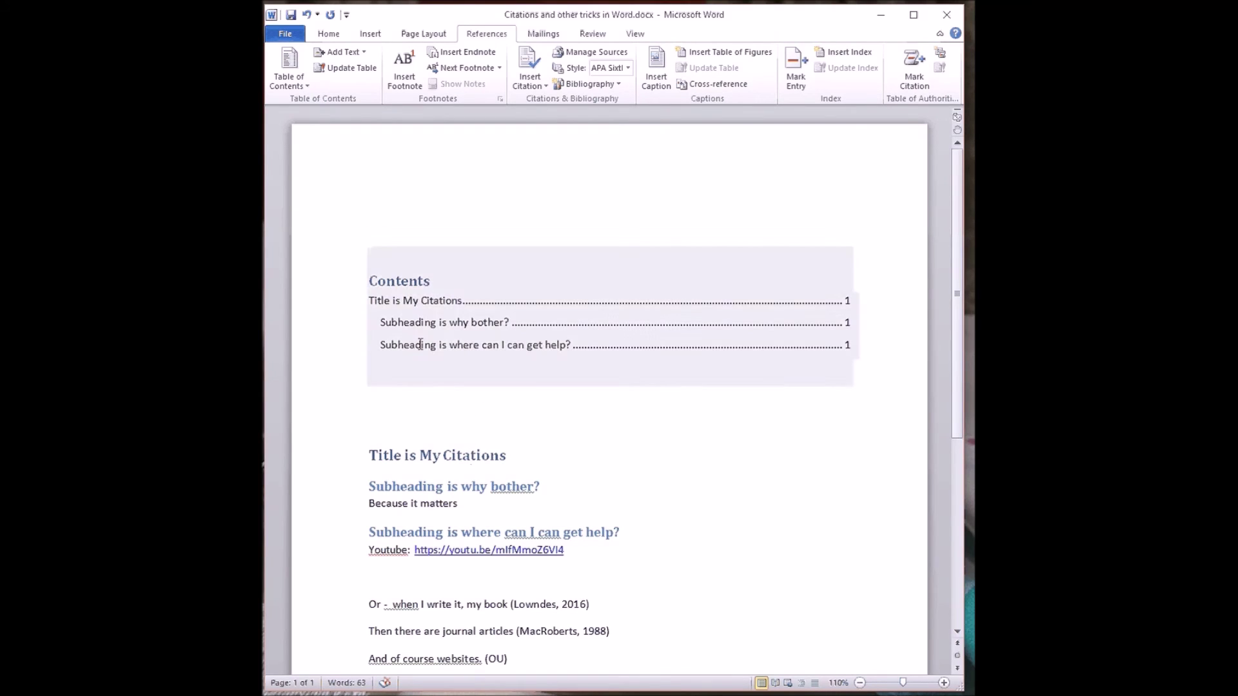
# - Add a page header with the student's name, student number, TMA00 and T215
pyautogui.click(369, 37)
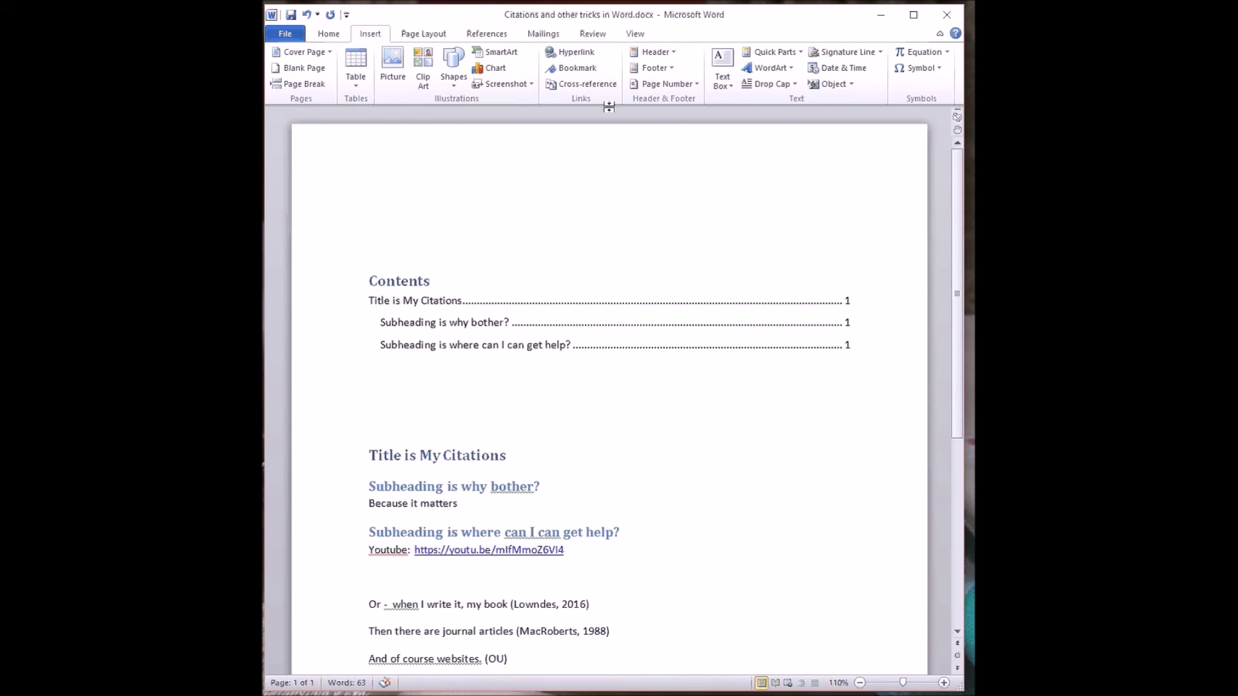
pyautogui.click(653, 51)
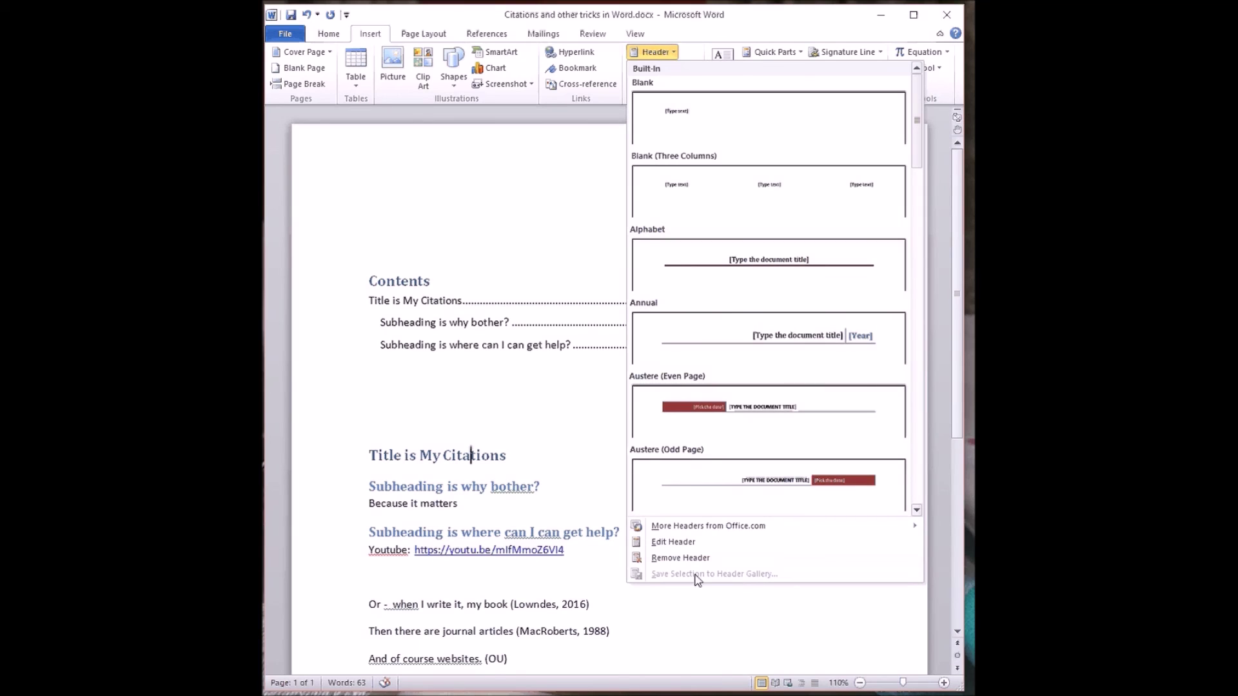
pyautogui.click(680, 547)
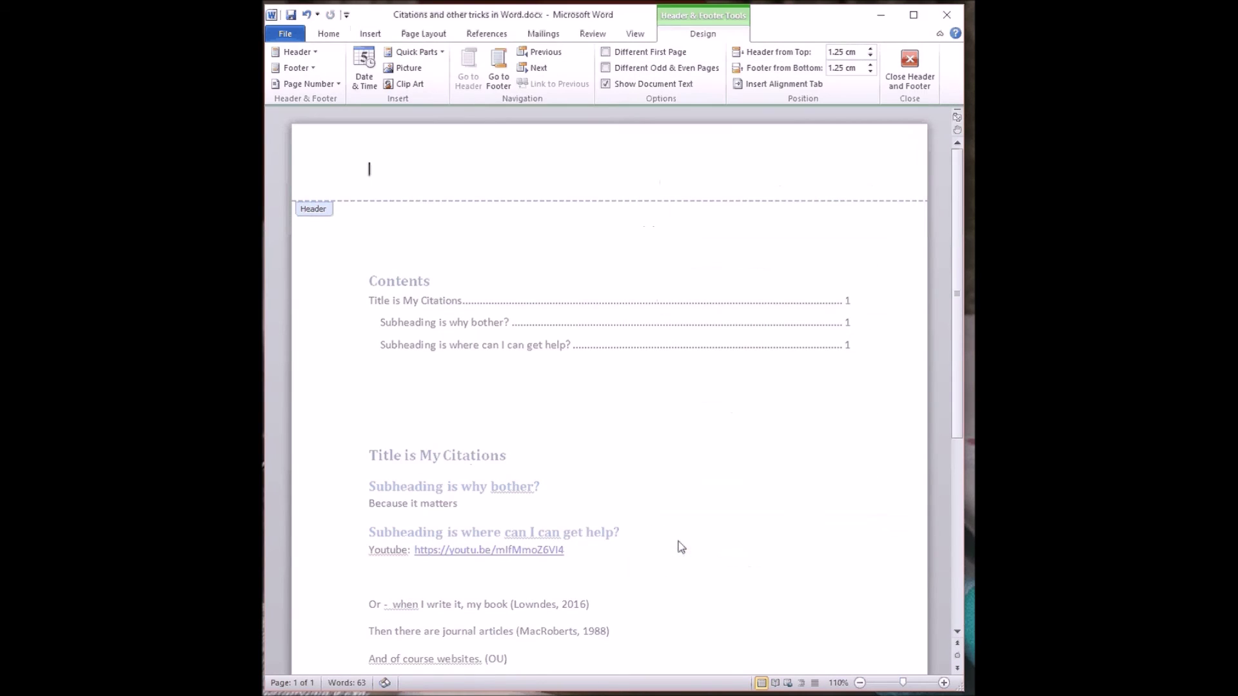
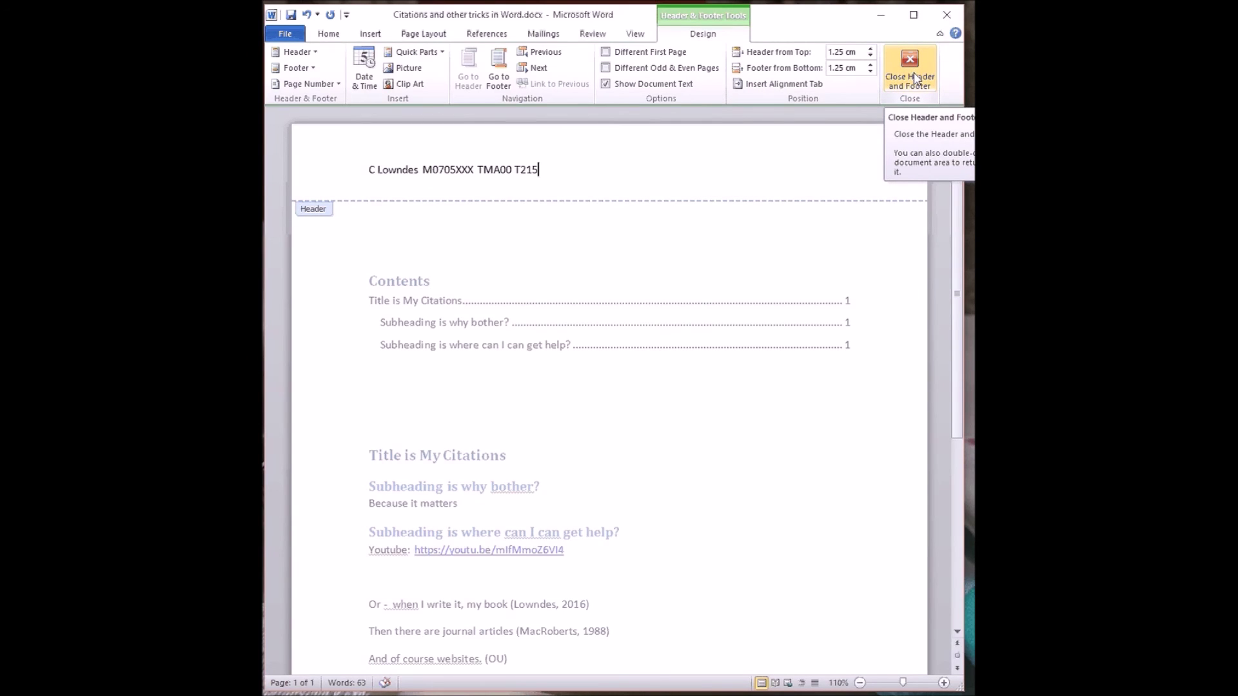
pyautogui.doubleClick(644, 262)
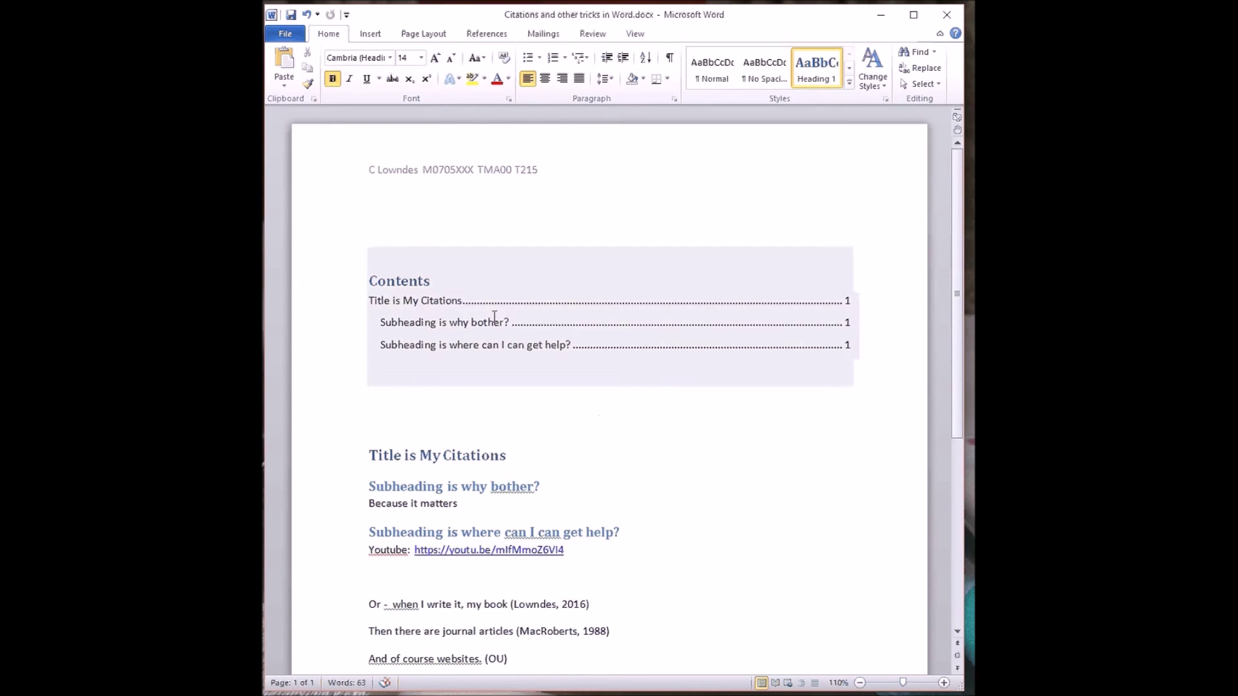
# - Save as 'Citations and other tricks in Word.docx' in the OU TUTORING folder
pyautogui.click(285, 33)
pyautogui.click(309, 77)
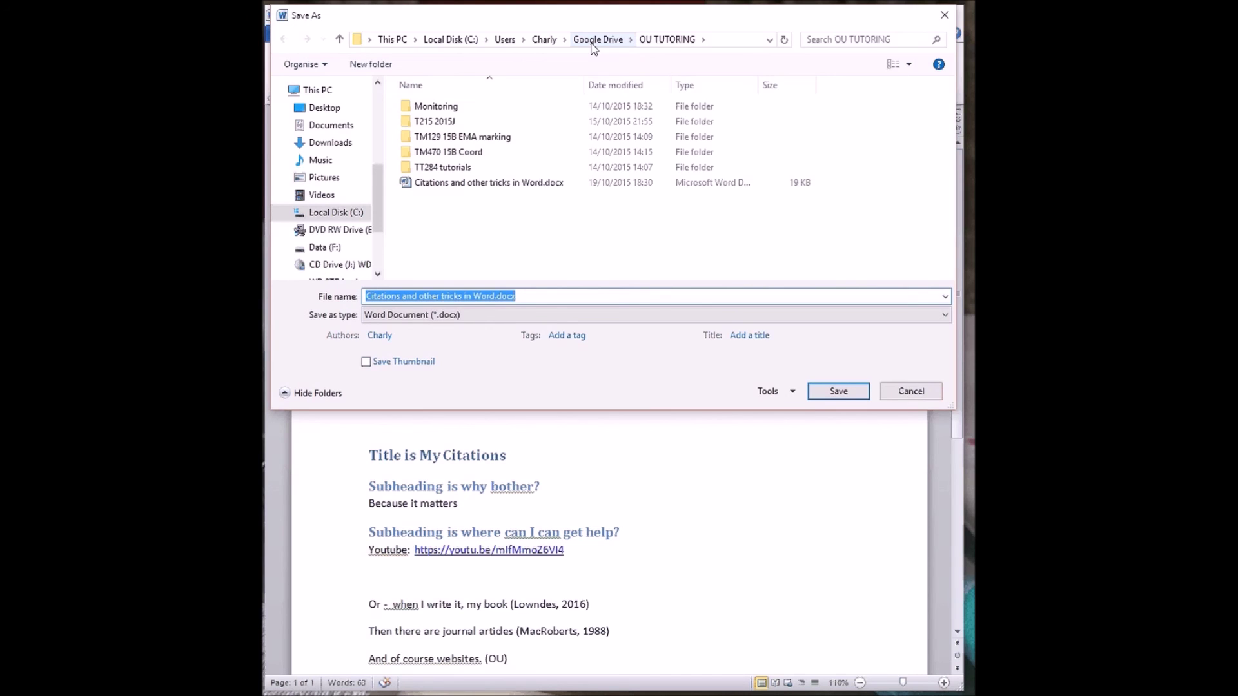
pyautogui.click(835, 392)
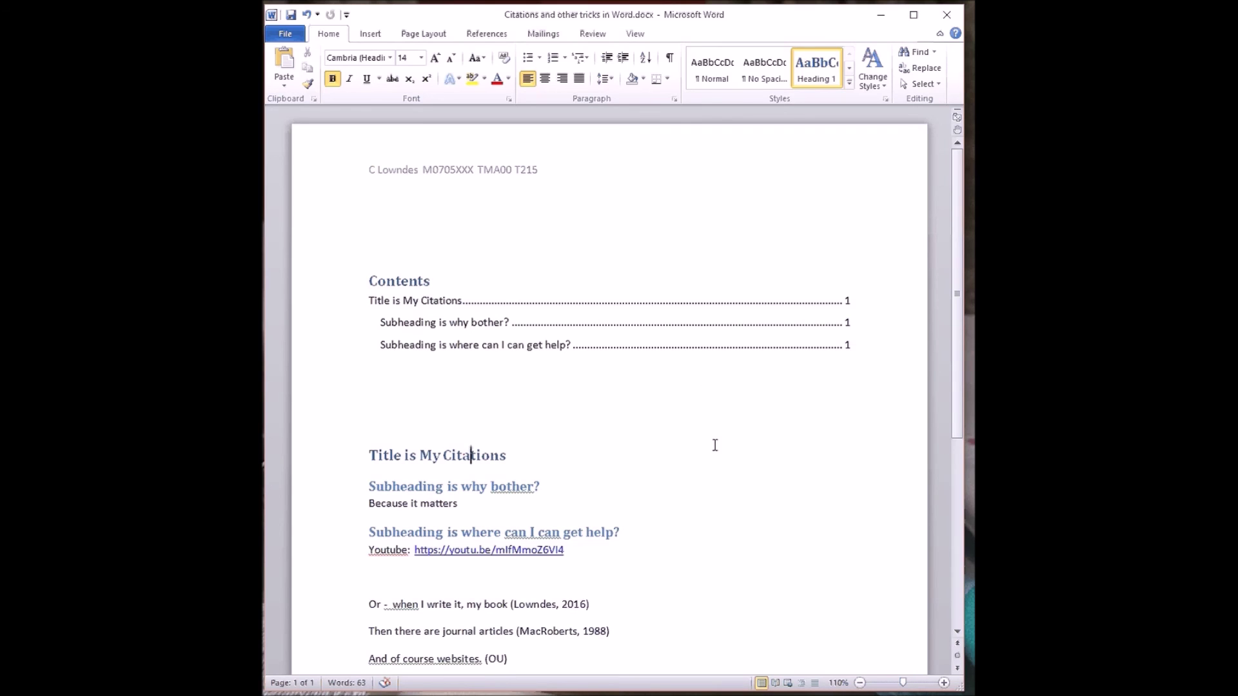
# - From the last empty line, open Manage Sources to list the OU, Lowndes and MacRoberts sources
pyautogui.scroll(-2, 708, 451)
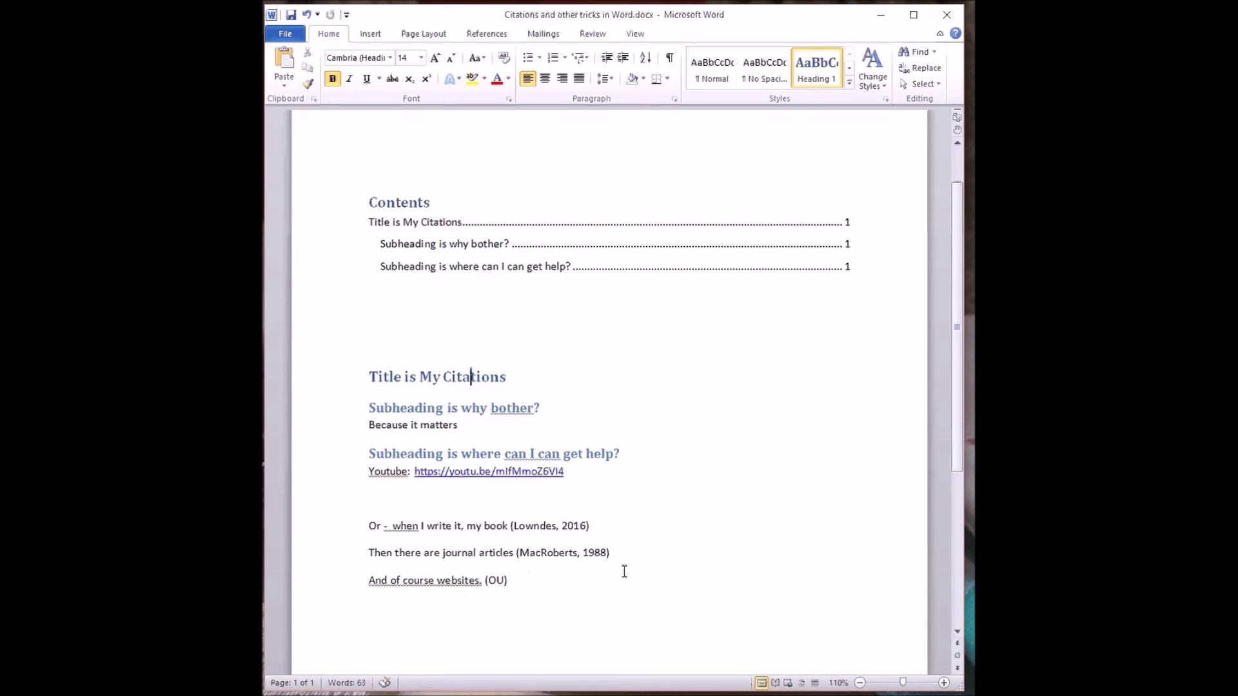
pyautogui.click(412, 638)
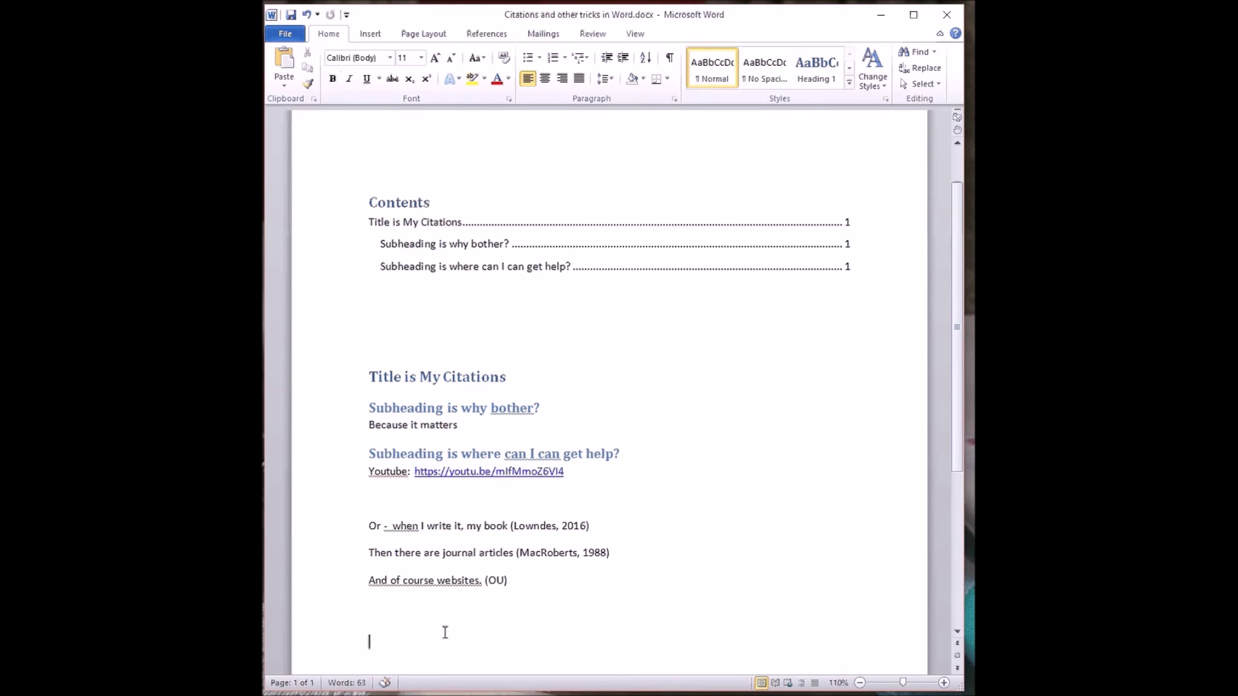
pyautogui.click(498, 37)
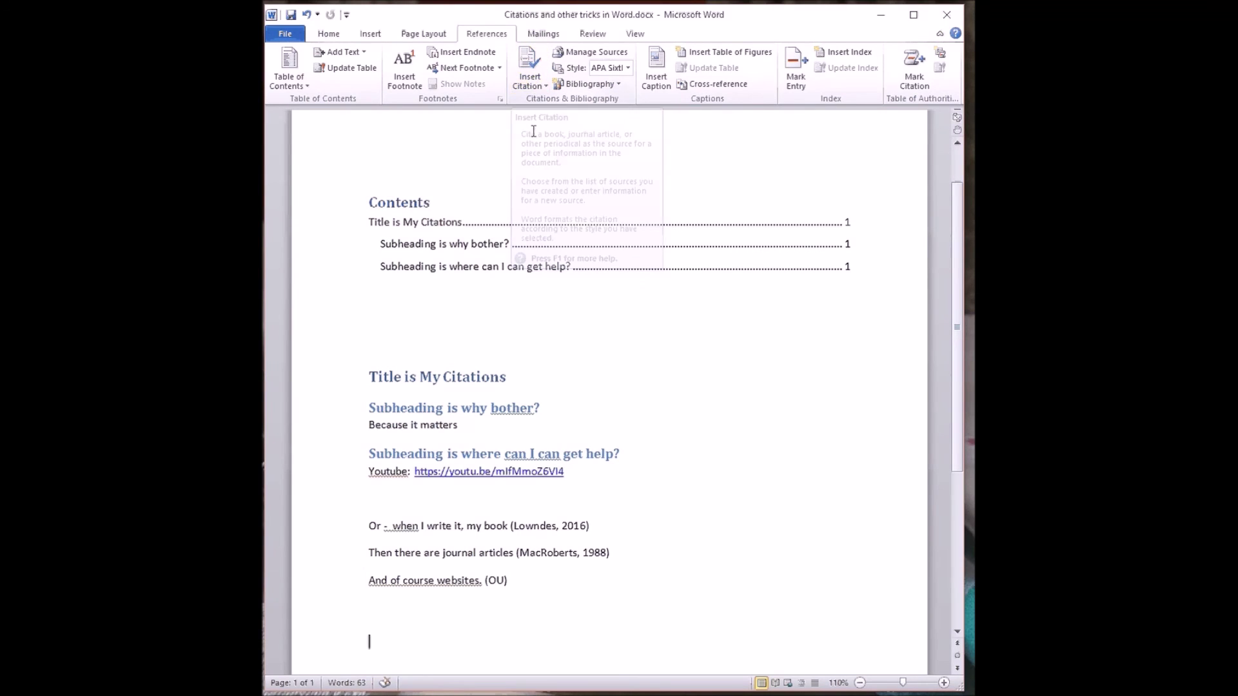
pyautogui.click(593, 57)
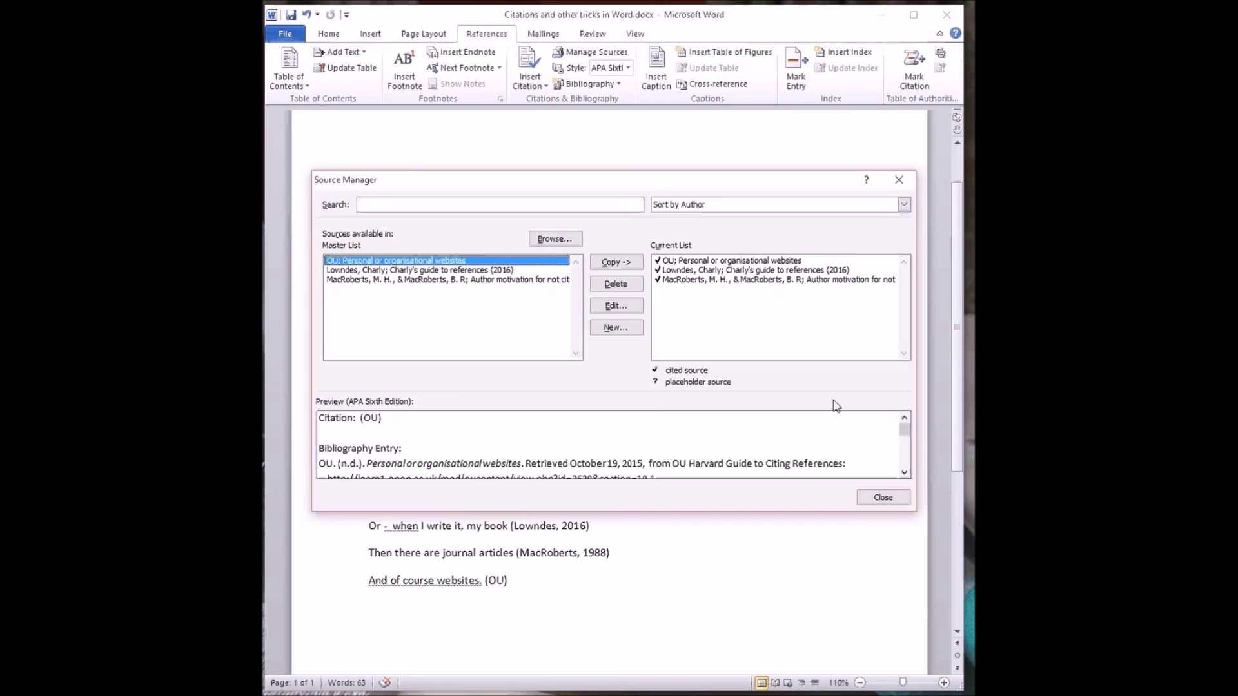
pyautogui.moveTo(904, 430)
pyautogui.mouseDown()
pyautogui.moveTo(904, 456)
pyautogui.moveTo(904, 422)
pyautogui.mouseUp()
pyautogui.click(617, 307)
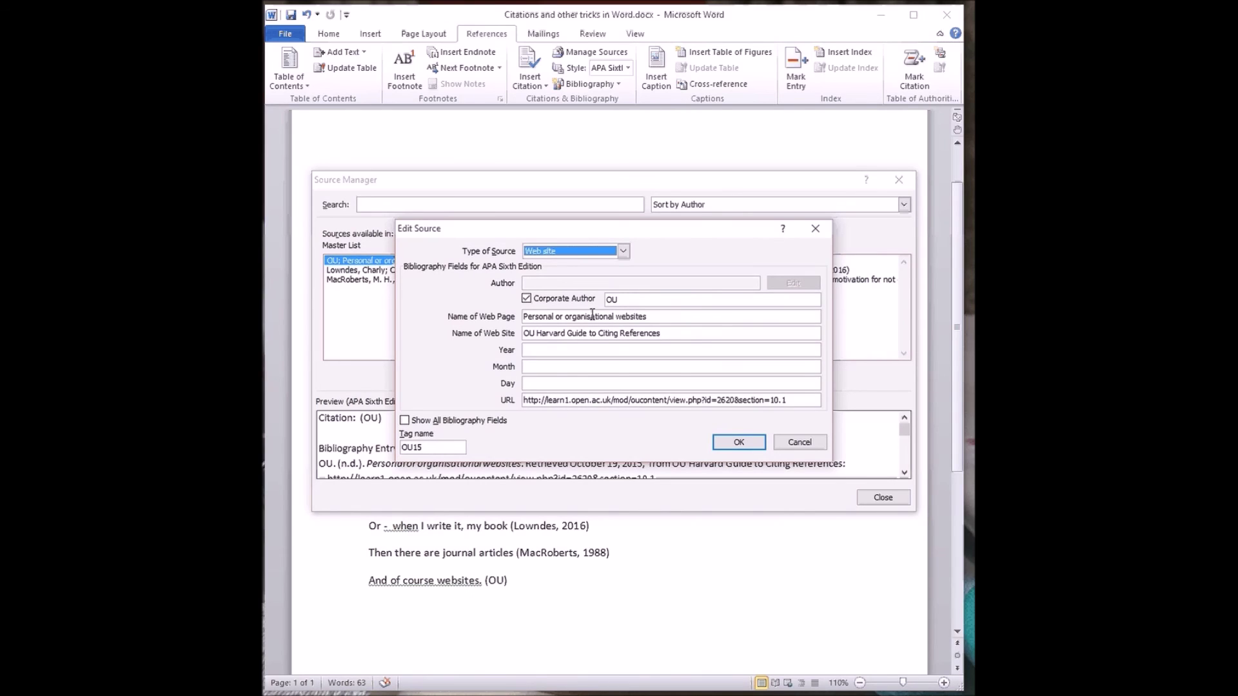
pyautogui.click(541, 350)
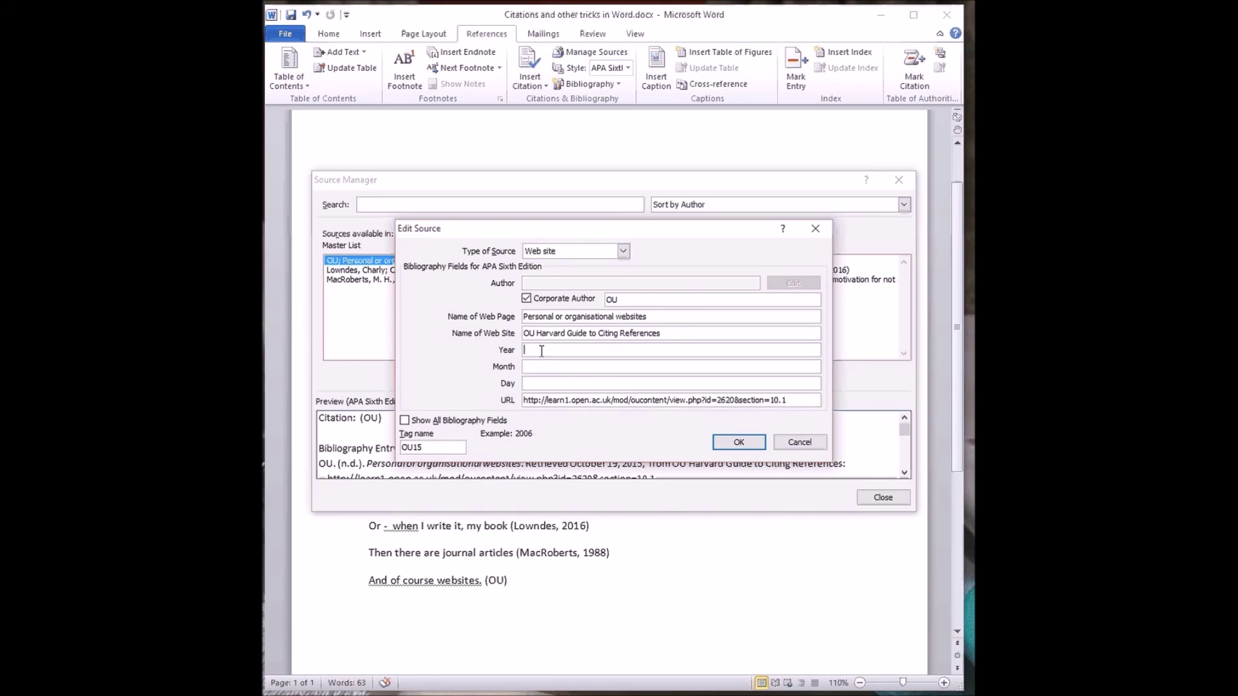
pyautogui.write('2015')
pyautogui.click(737, 444)
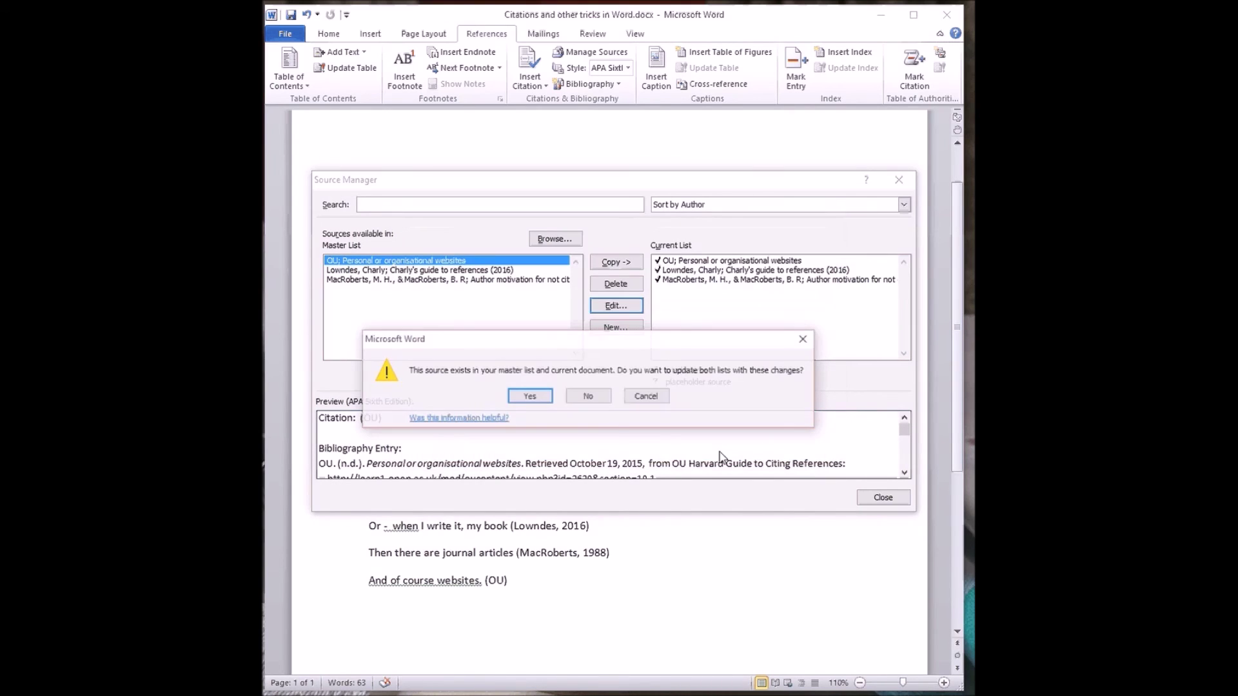
pyautogui.click(530, 396)
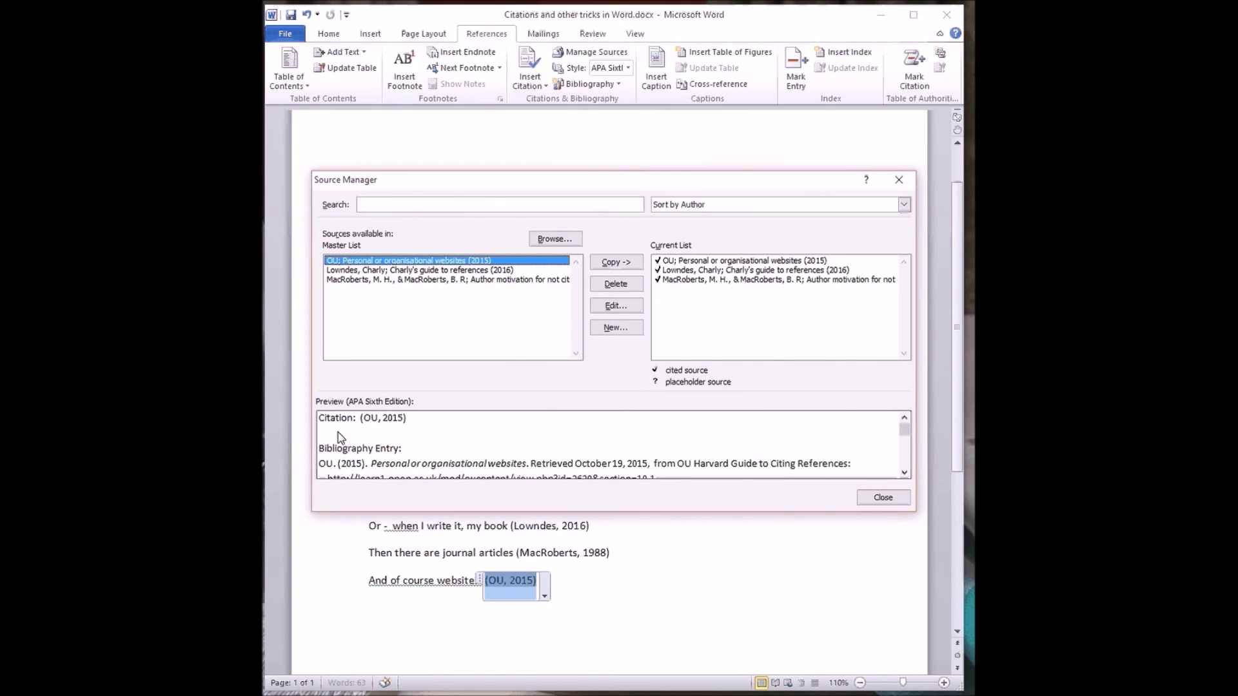
pyautogui.click(880, 497)
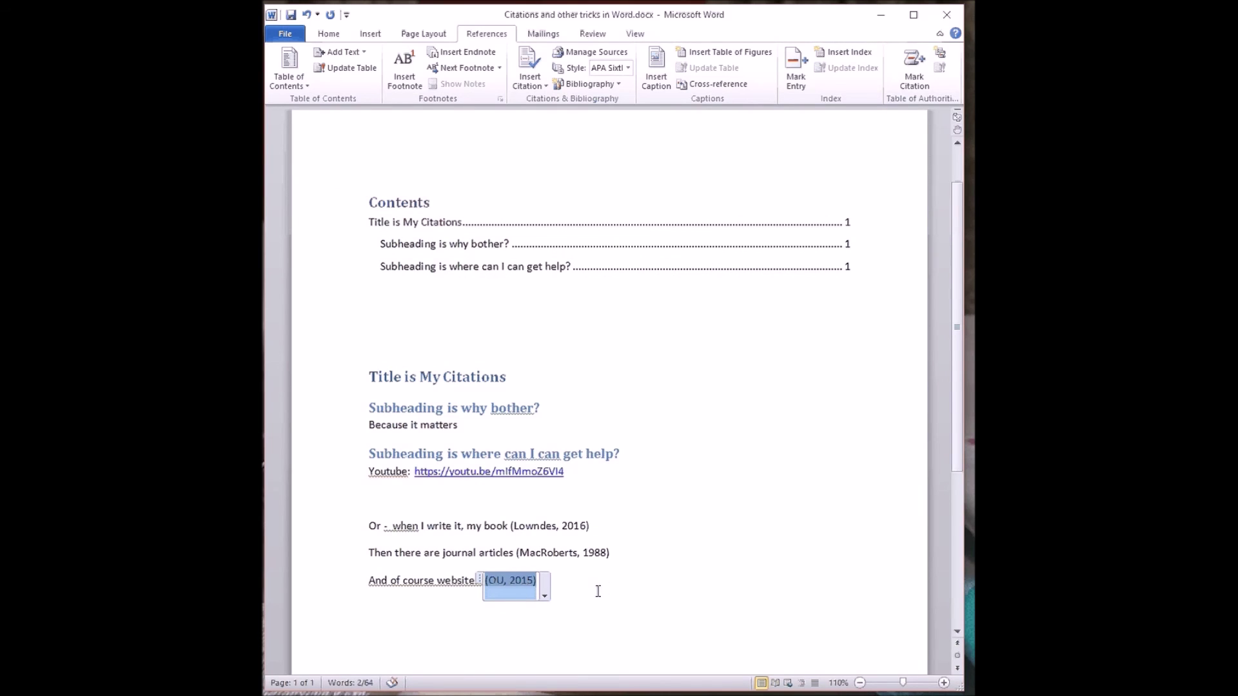
pyautogui.click(371, 620)
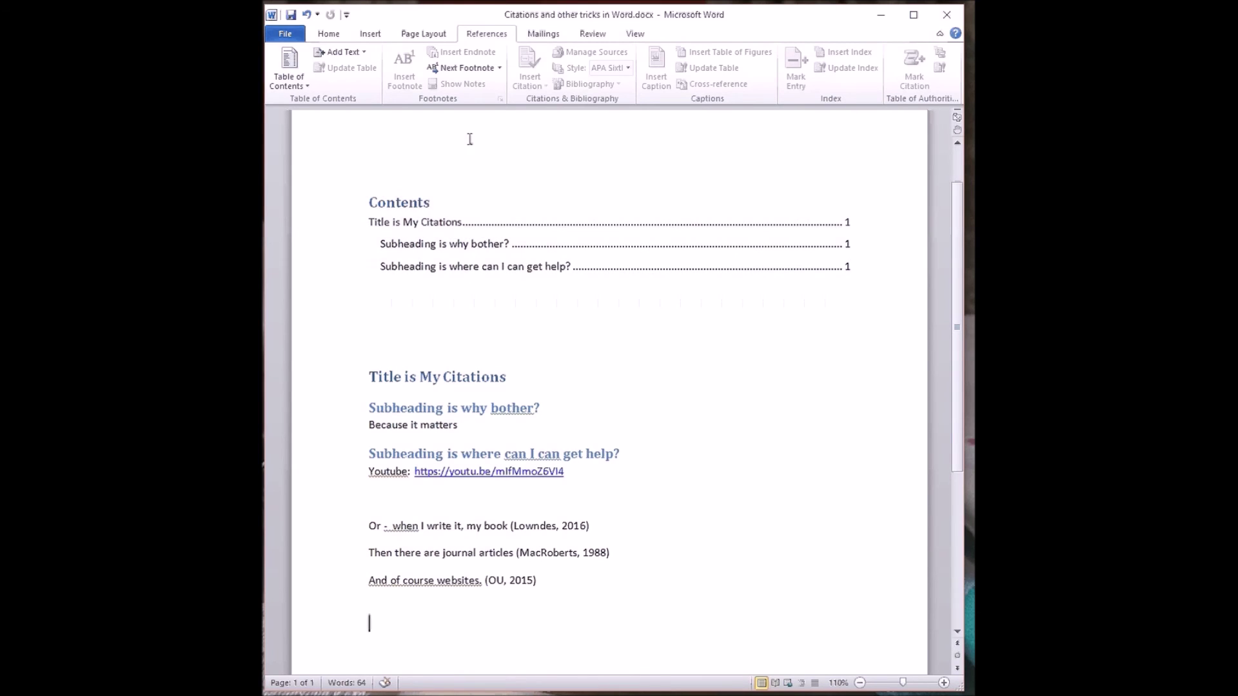
# - Keep APA Sixth Edition style and insert the built-in Bibliography on the document's last line
pyautogui.click(408, 333)
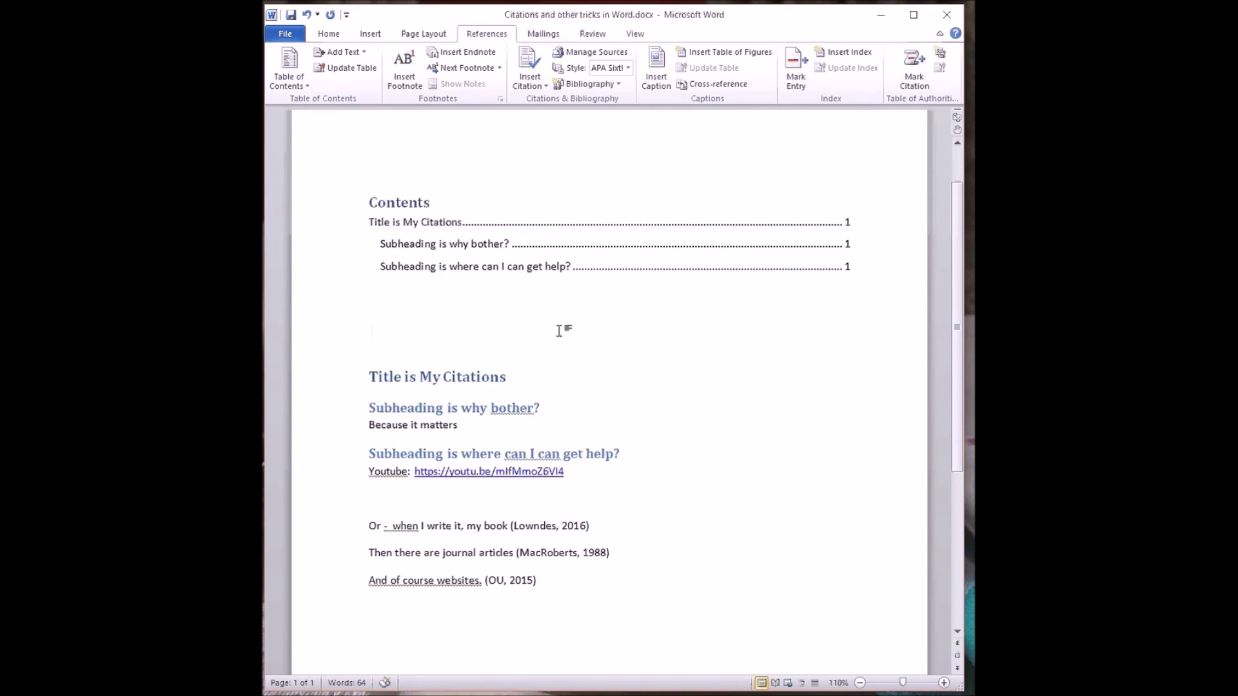
pyautogui.click(387, 642)
pyautogui.click(628, 68)
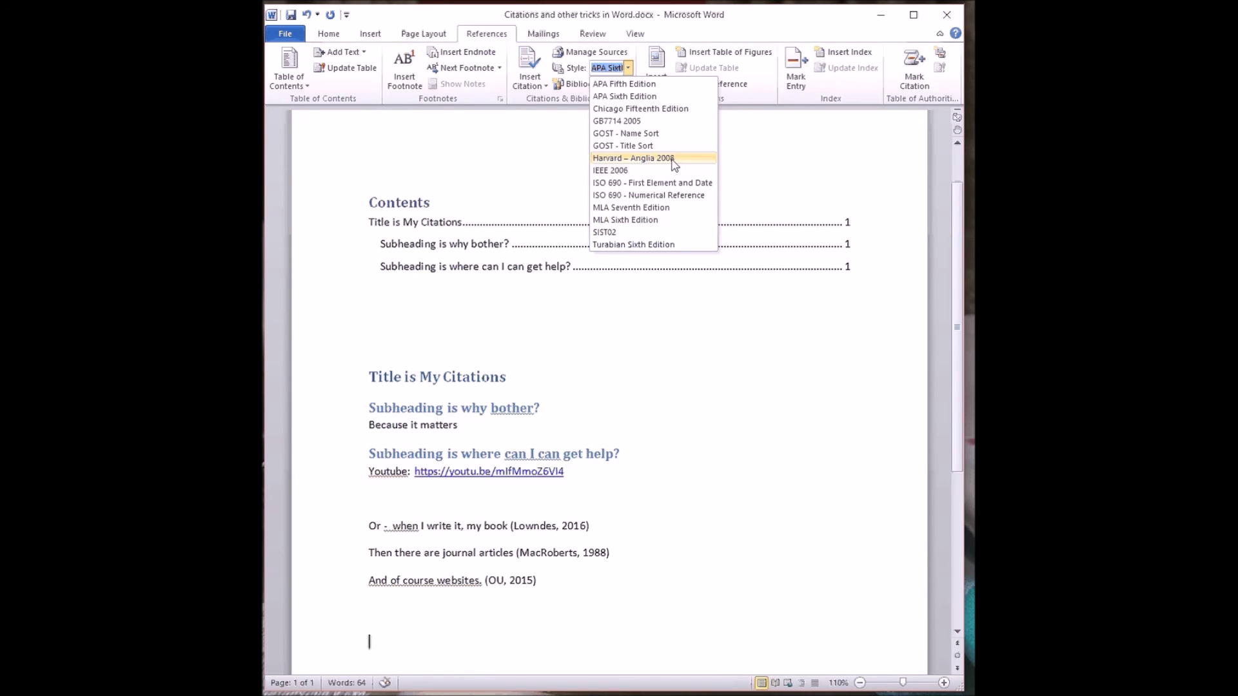
pyautogui.click(637, 97)
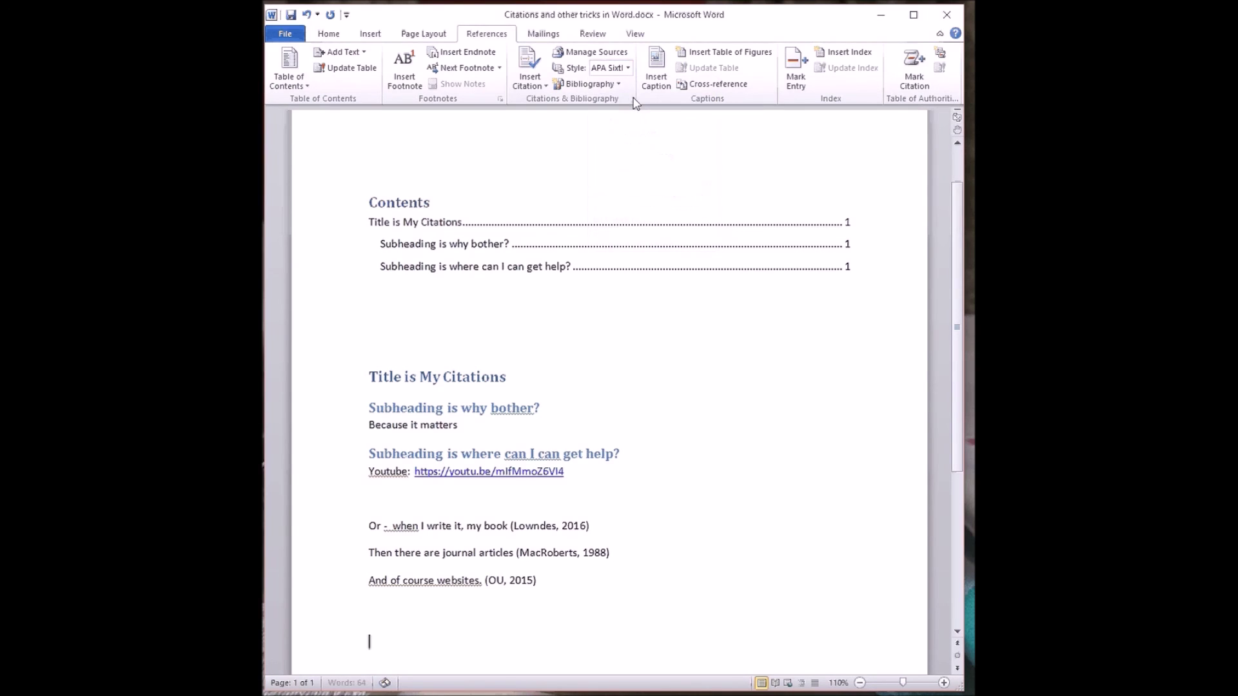
pyautogui.click(594, 87)
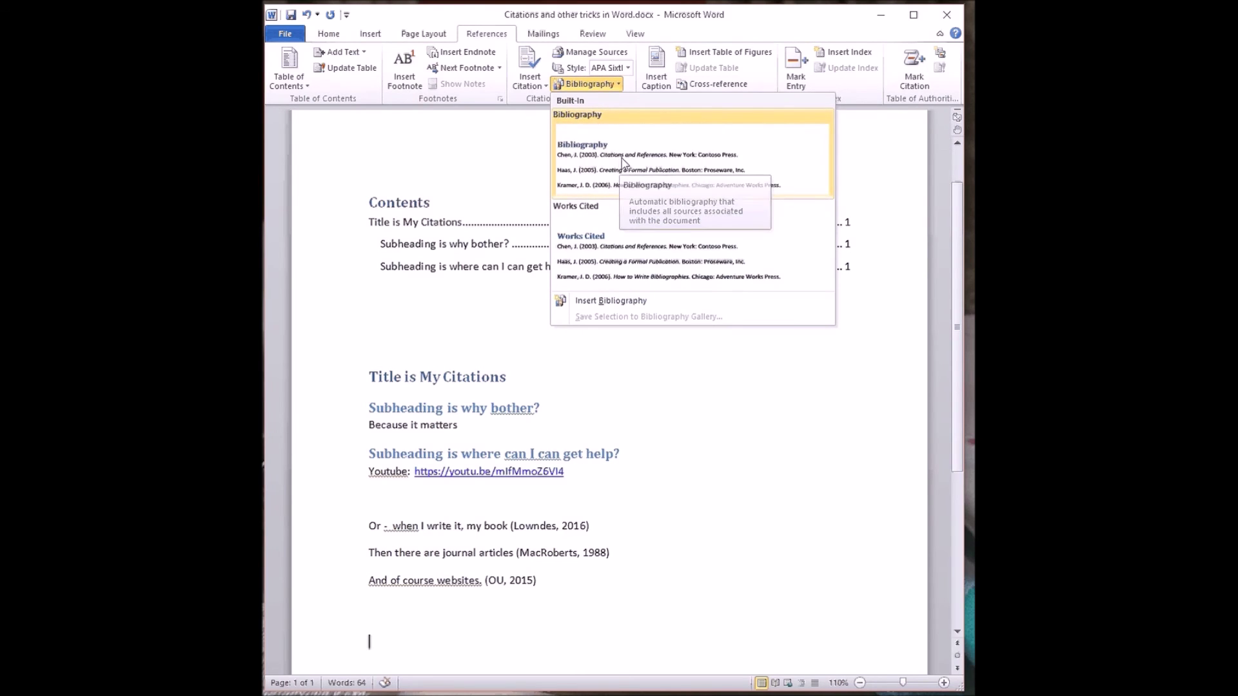
pyautogui.click(642, 163)
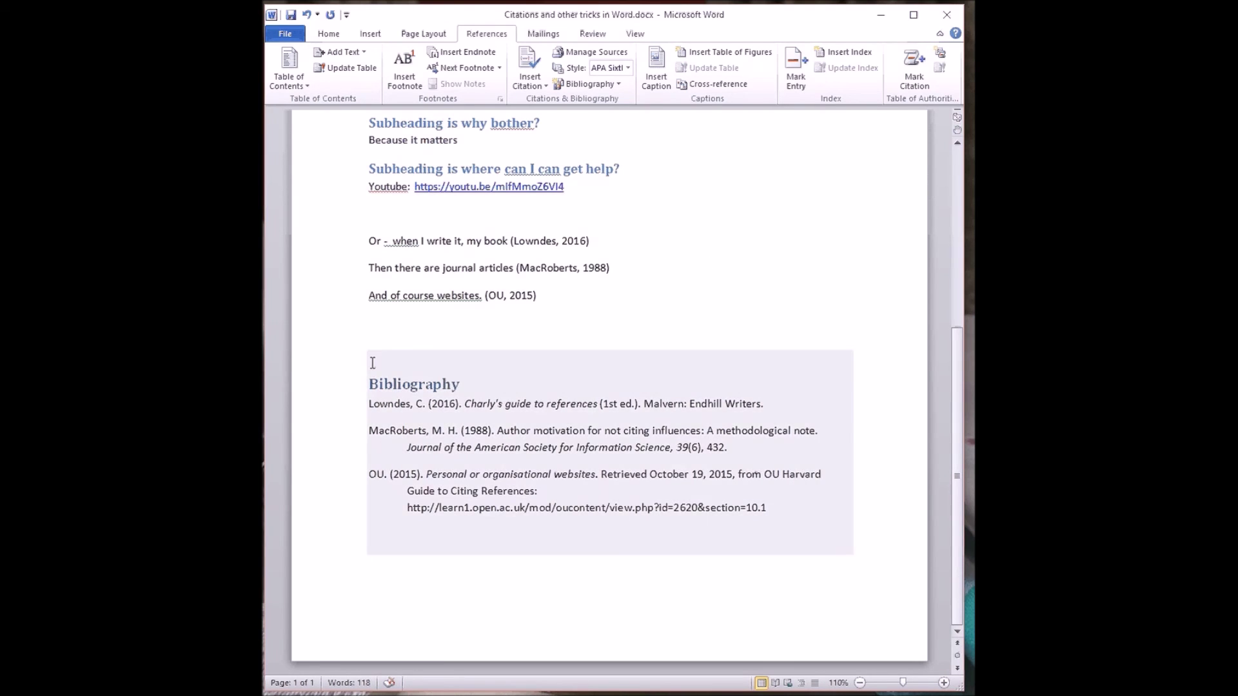
pyautogui.click(482, 322)
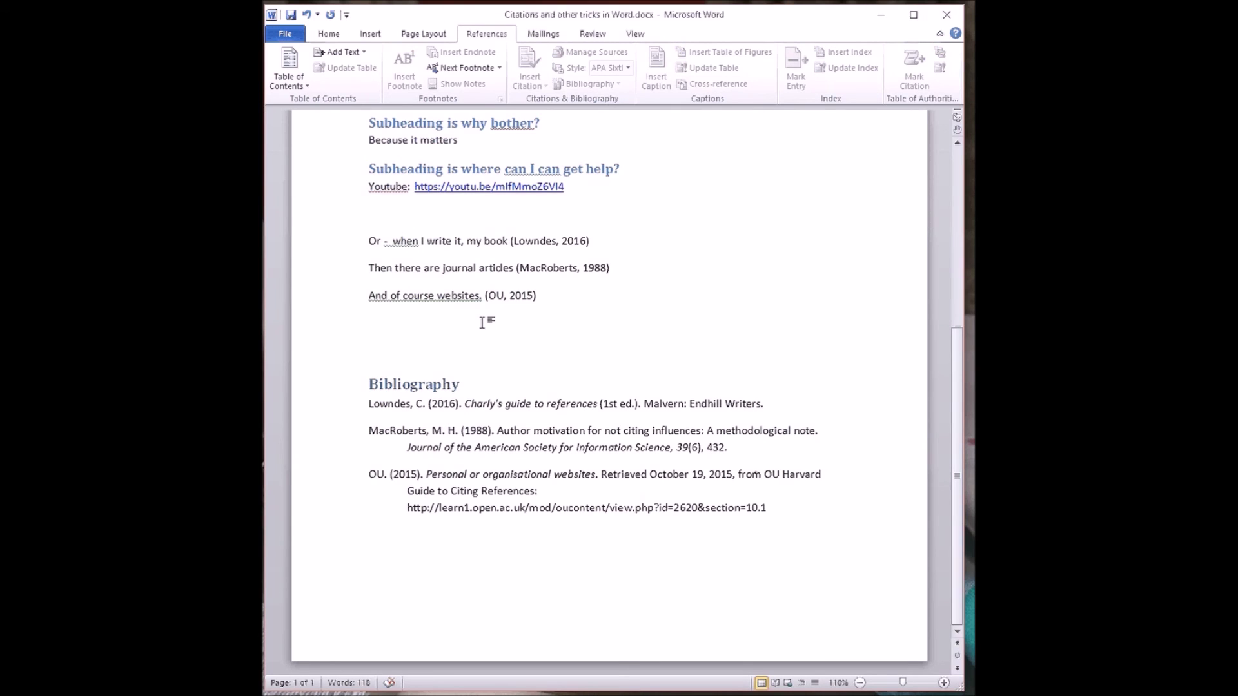
# - Type the 'Further Read' line and start adding a new citation source
pyautogui.write('Further')
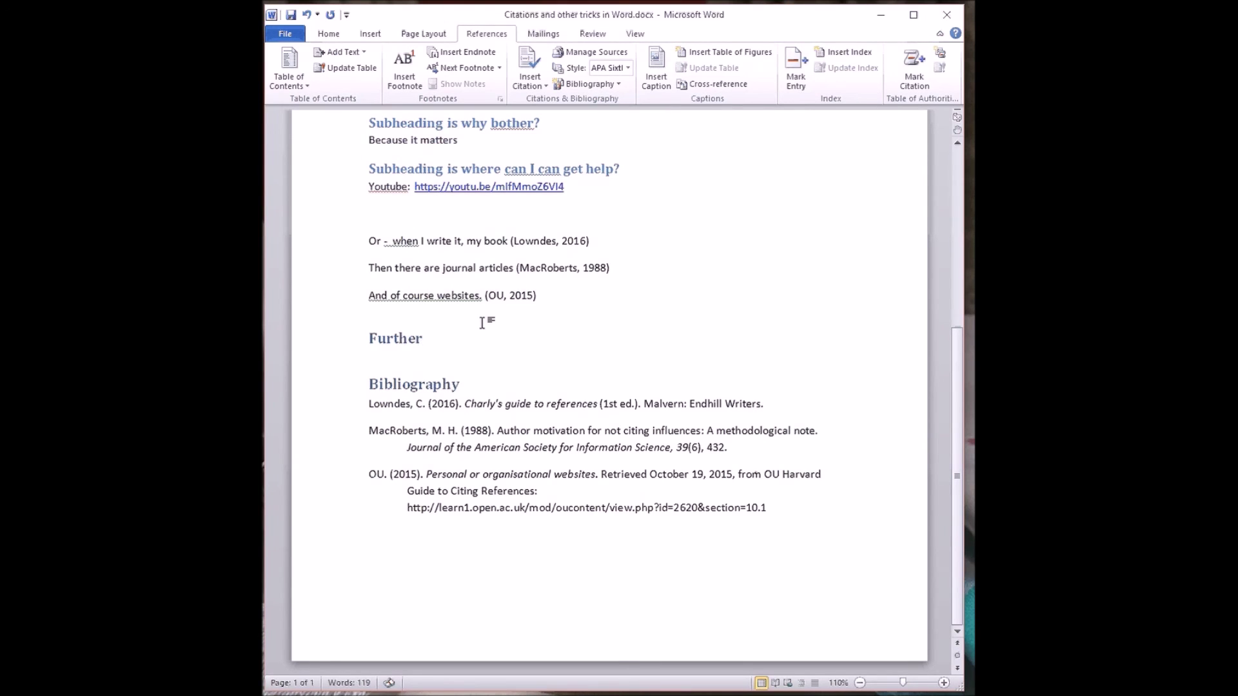
pyautogui.write(' Read')
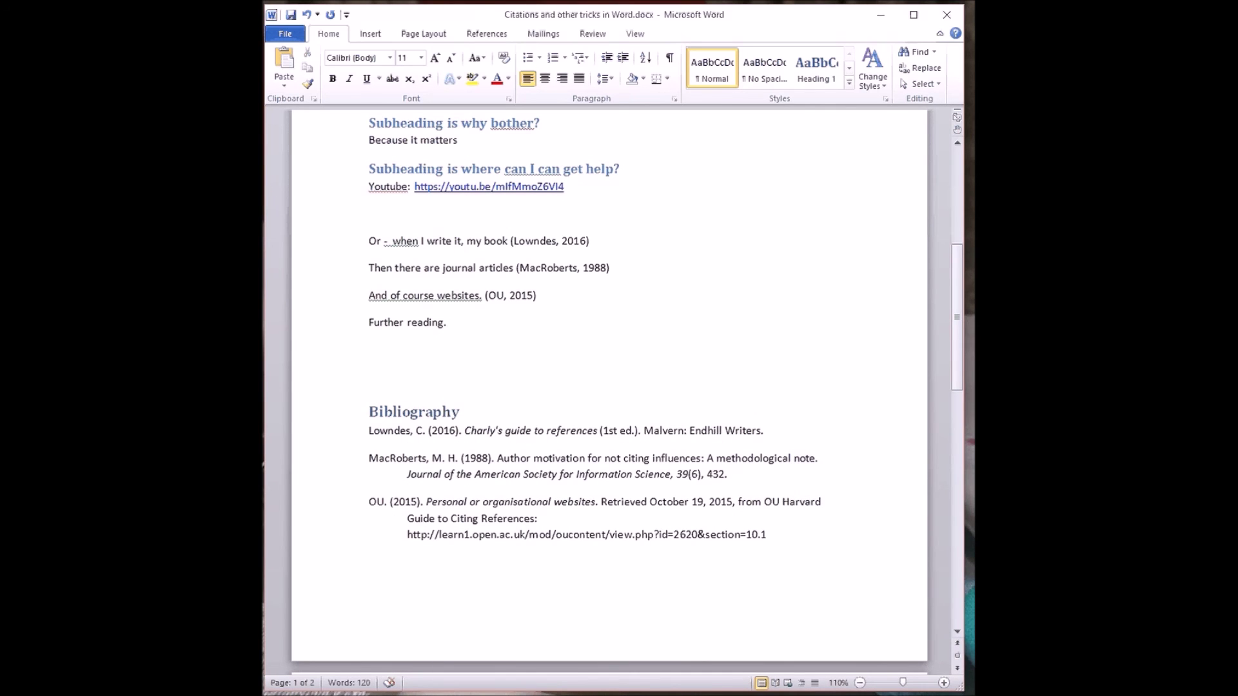
pyautogui.click(488, 34)
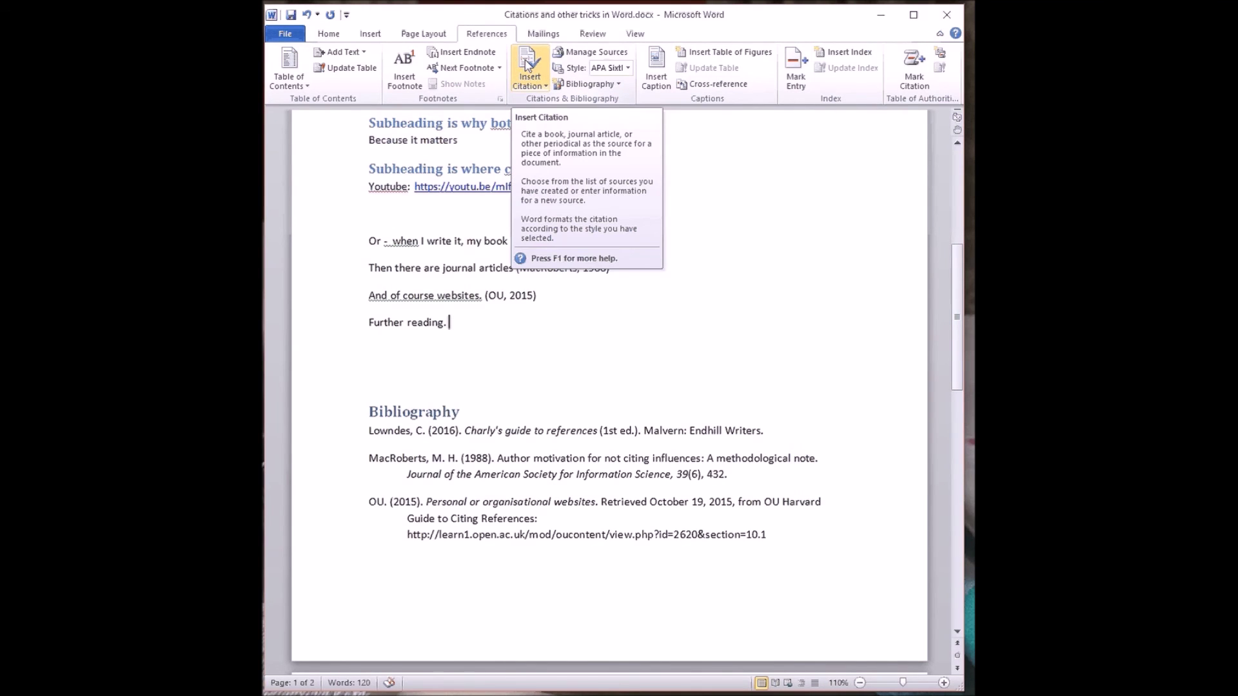
pyautogui.click(527, 63)
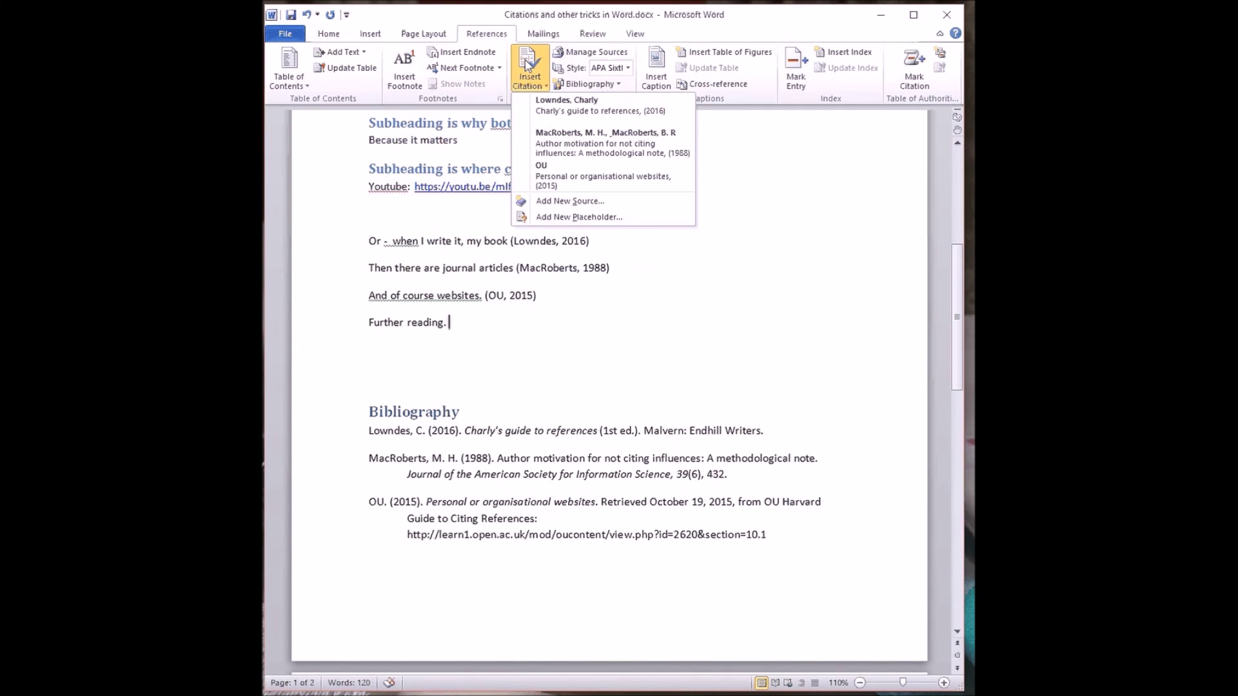
pyautogui.click(571, 202)
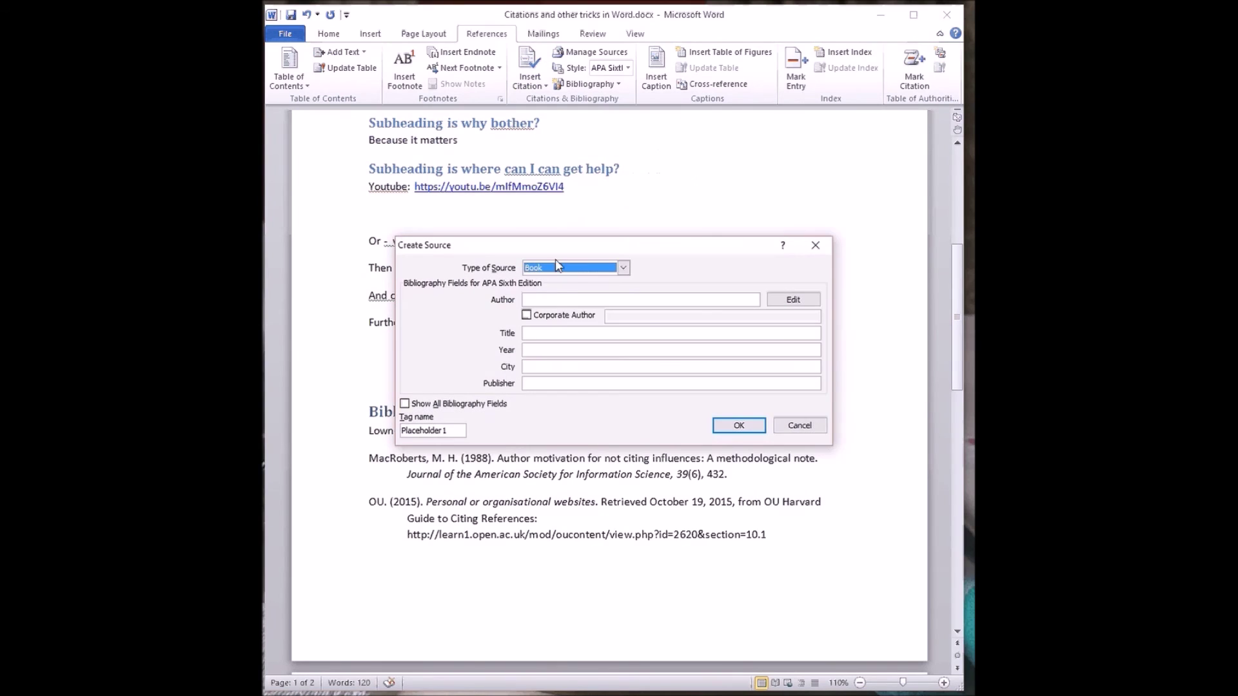
# - Create the Feynman book source 'Don't you have time to think', 2006, London, Penguin, and cite it
pyautogui.click(555, 298)
pyautogui.write('Ru')
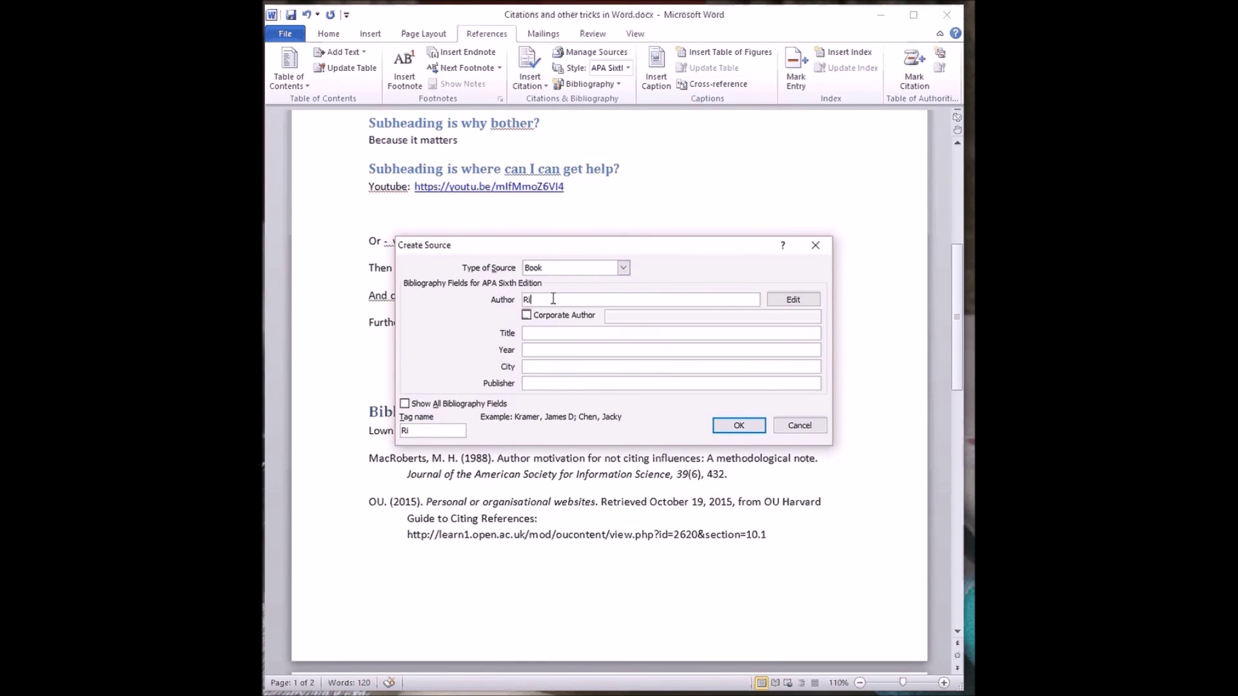
pyautogui.write('chard')
pyautogui.write(' Feym')
pyautogui.write('man')
pyautogui.click(534, 335)
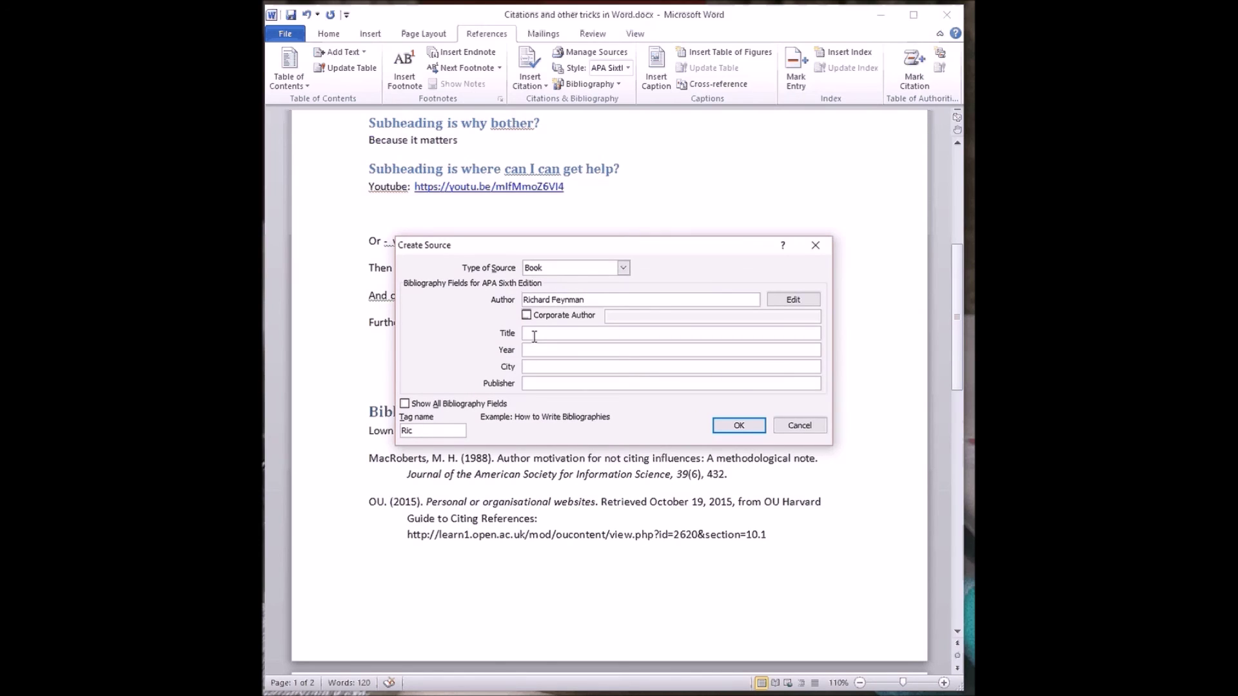
pyautogui.write("Don't you have time to think?")
pyautogui.click(550, 349)
pyautogui.write('2006')
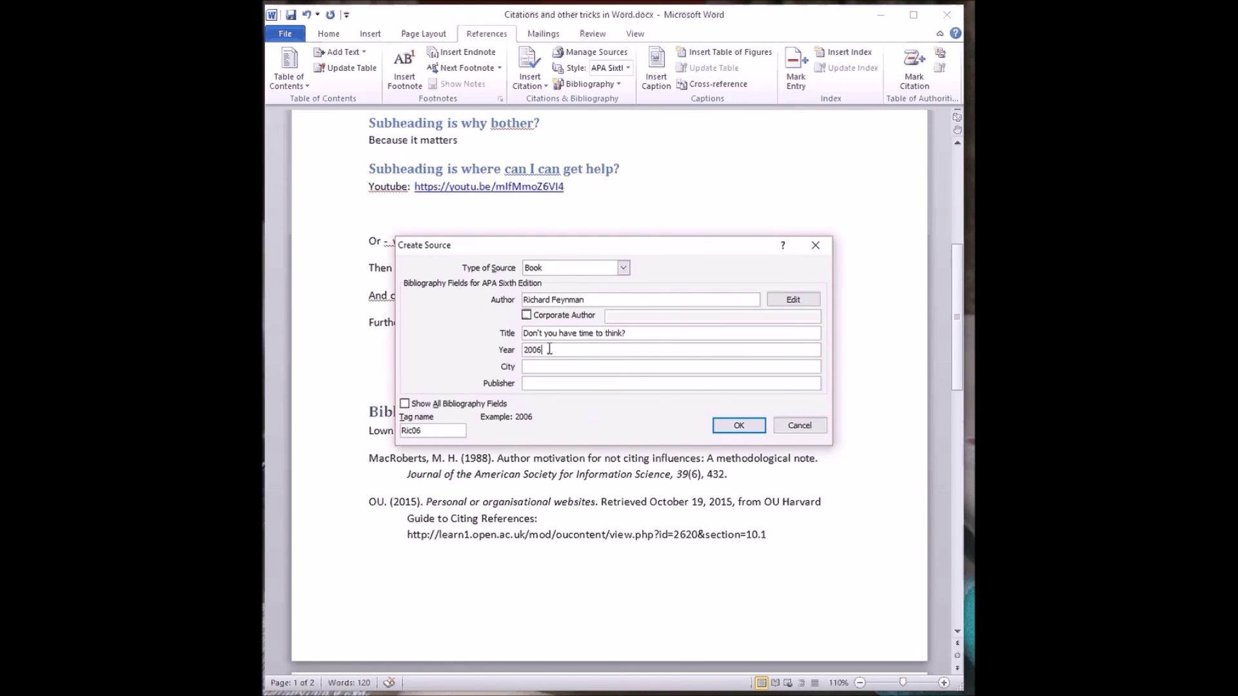
pyautogui.press('Tab')
pyautogui.write('London')
pyautogui.press('Tab')
pyautogui.write('Pe')
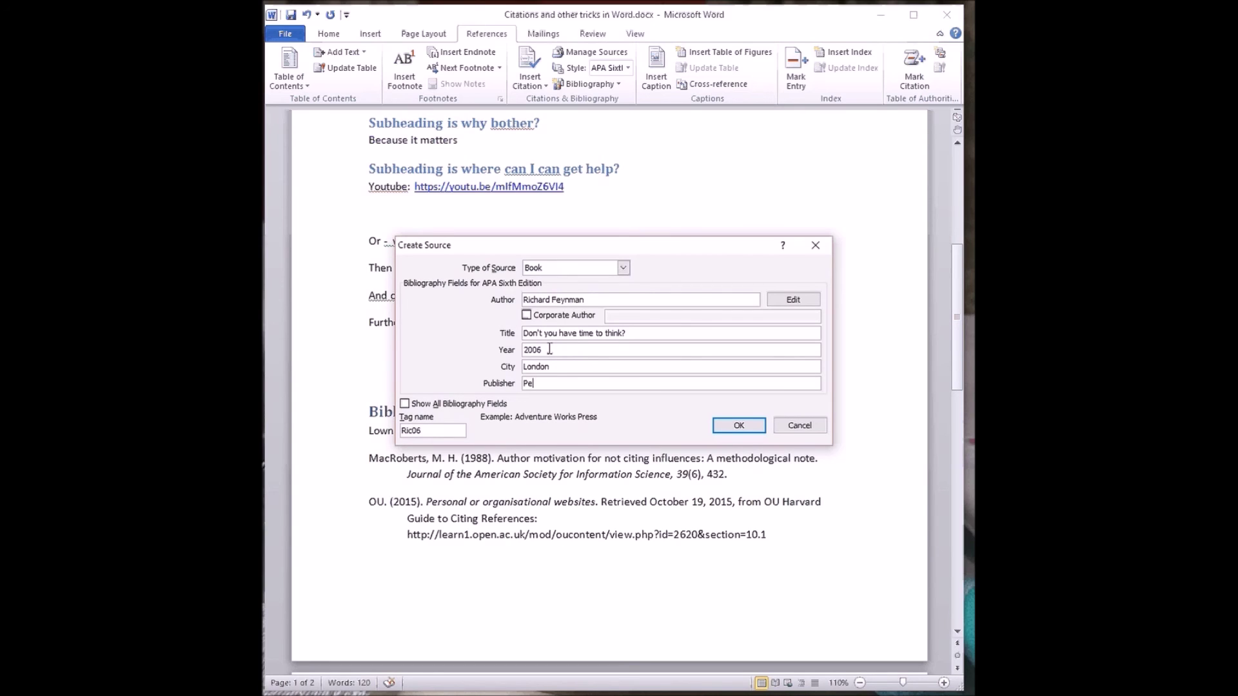
pyautogui.write('nguin')
pyautogui.click(754, 426)
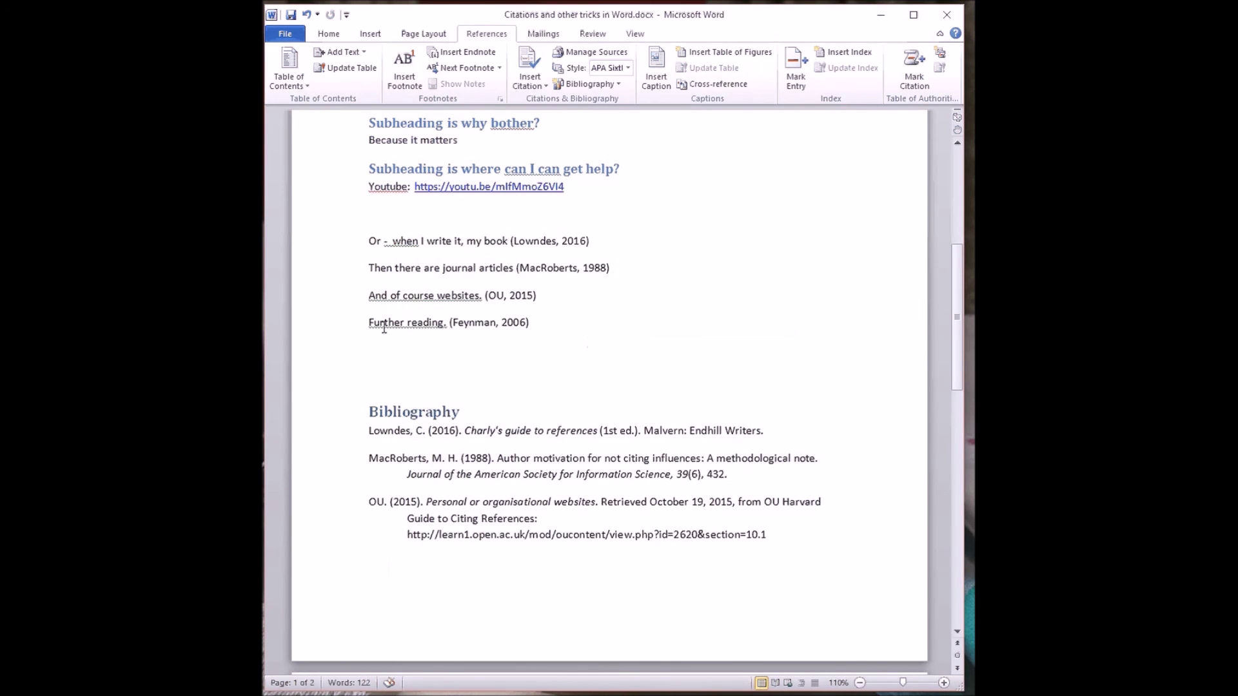
# - Update the bibliography so it includes the new 2006 Feynman book
pyautogui.click(415, 411)
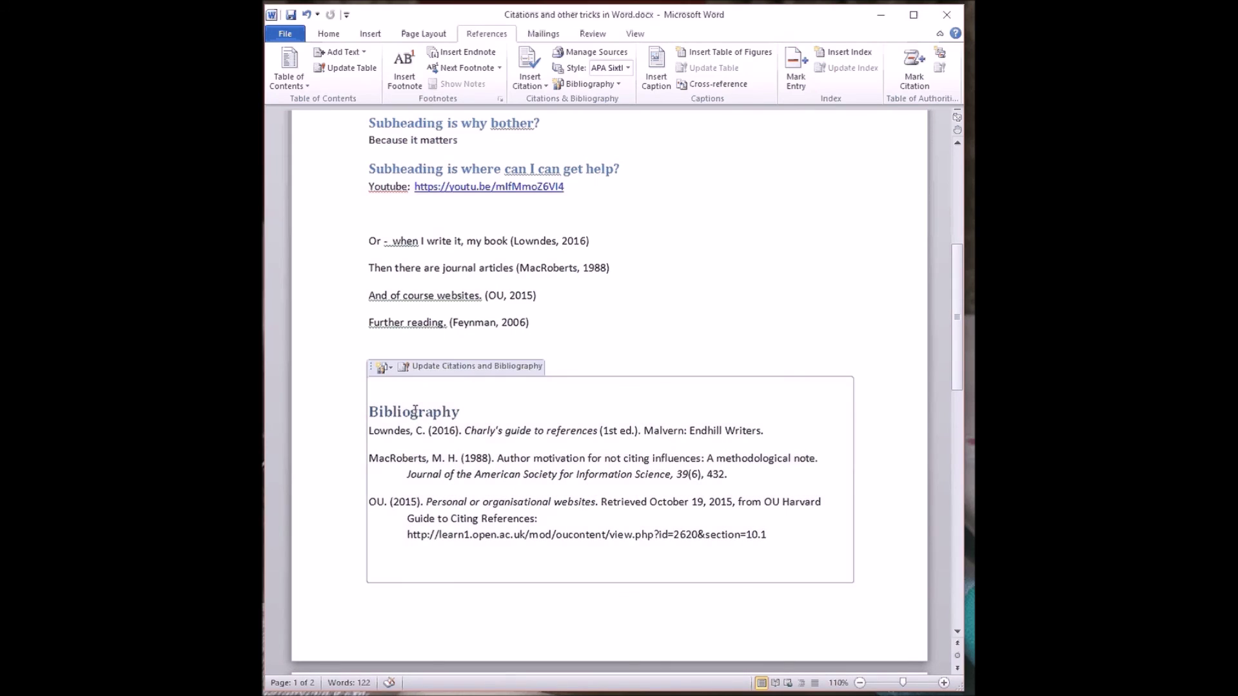
pyautogui.click(442, 368)
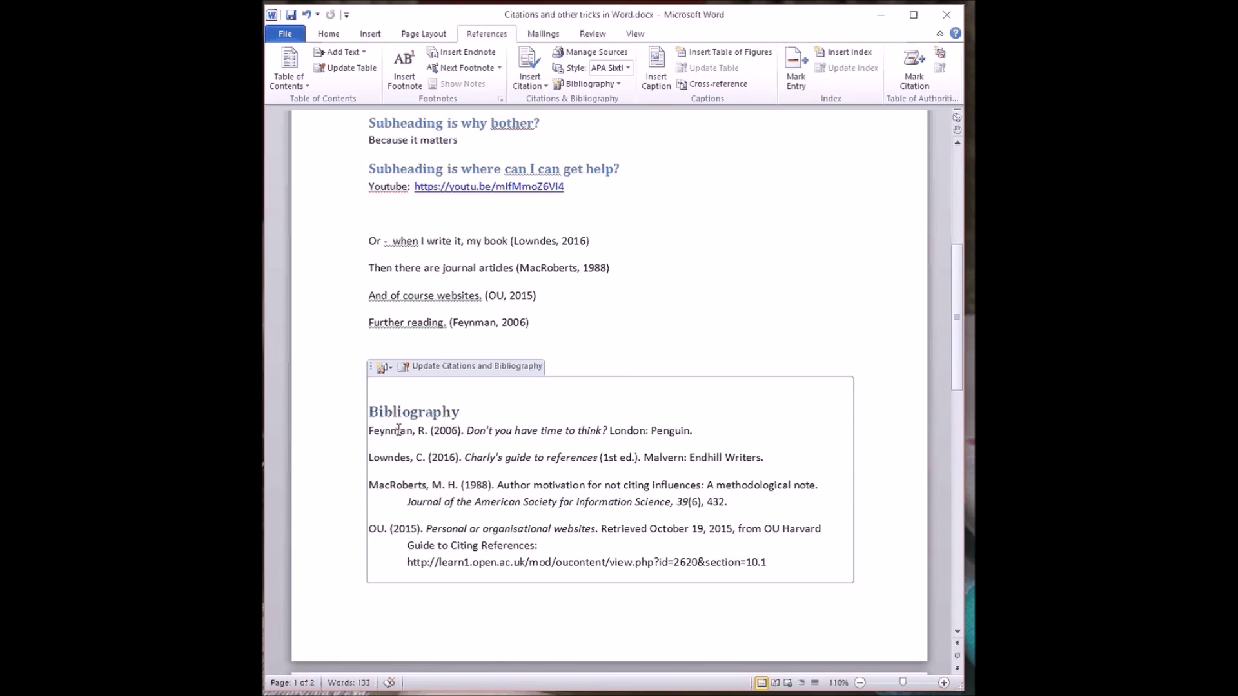
pyautogui.click(385, 367)
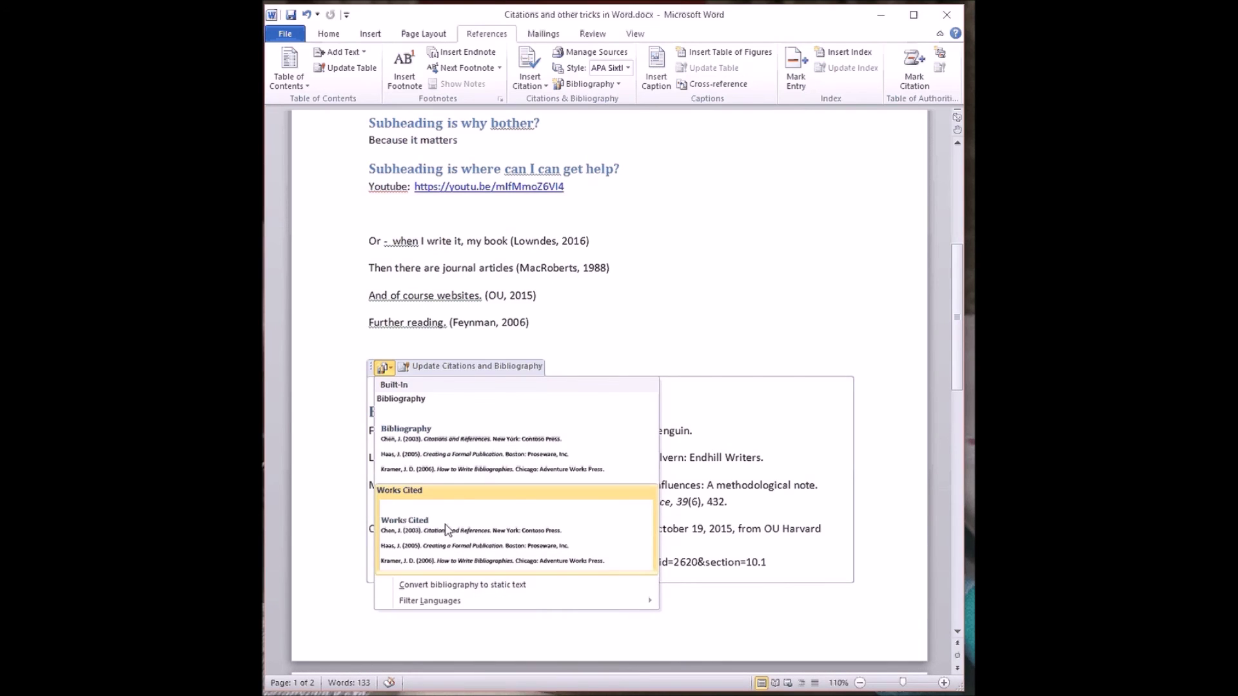
pyautogui.click(417, 391)
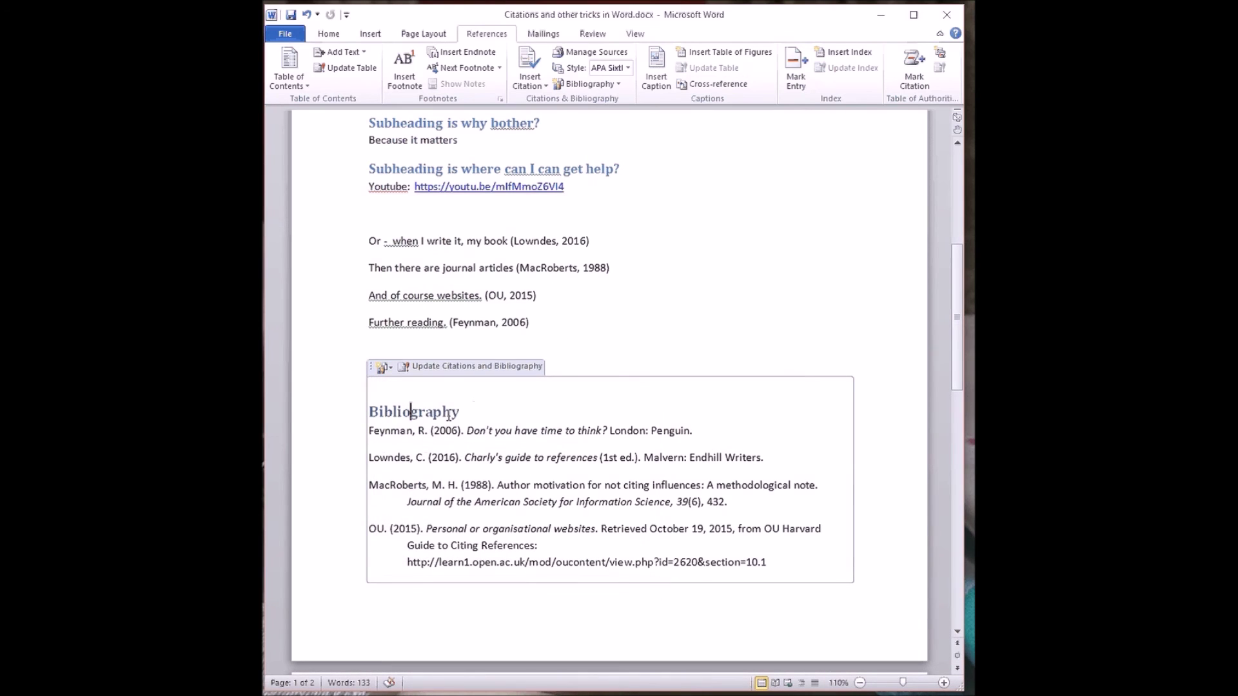
# - Rename the bibliography heading to 'References' with a blank line below it
pyautogui.moveTo(458, 411); pyautogui.dragTo(360, 411)
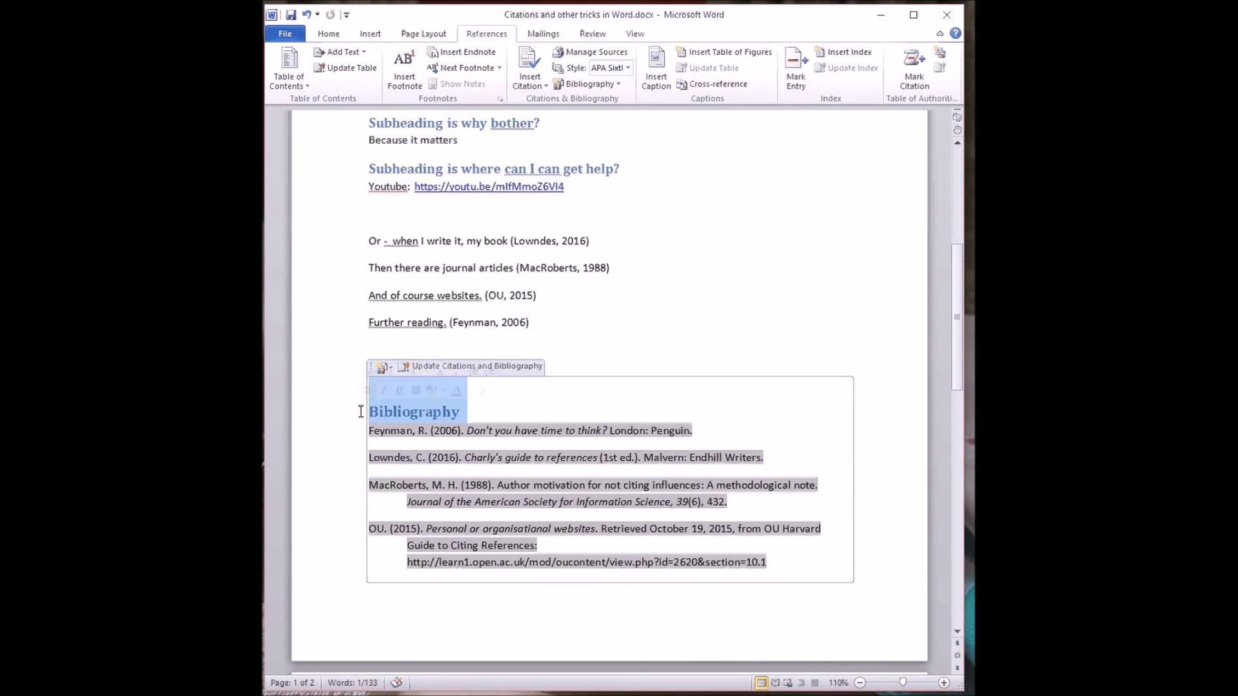
pyautogui.write('References')
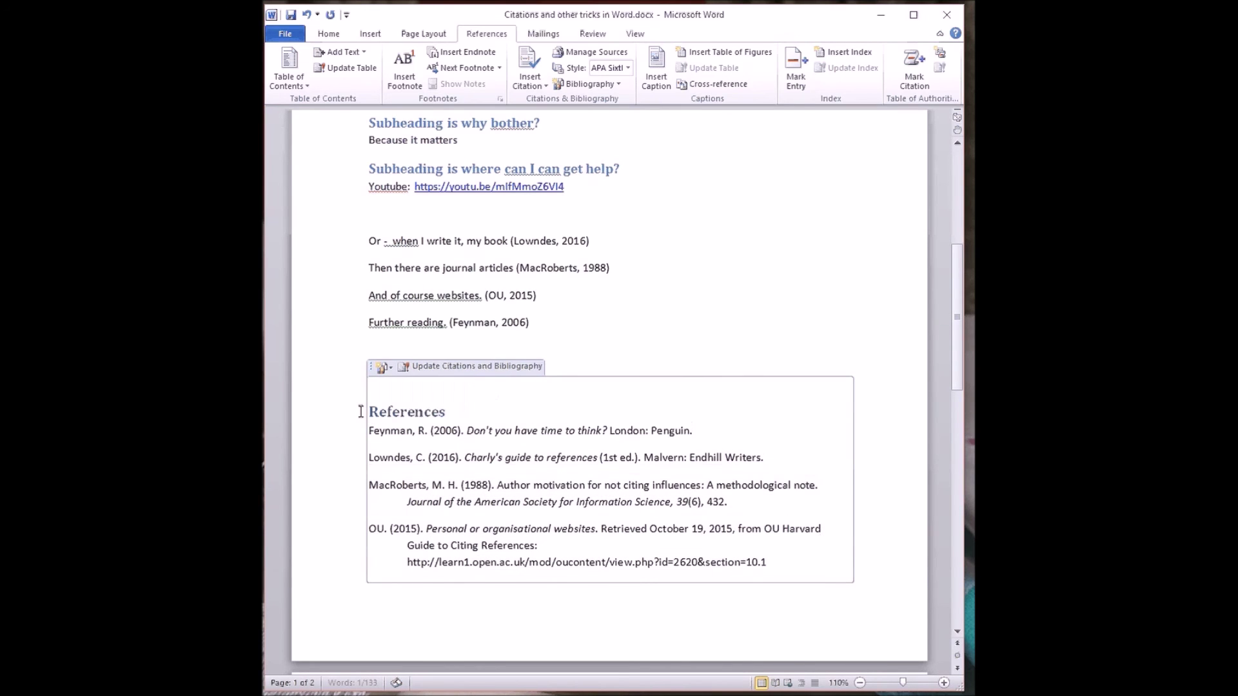
pyautogui.press('Return')
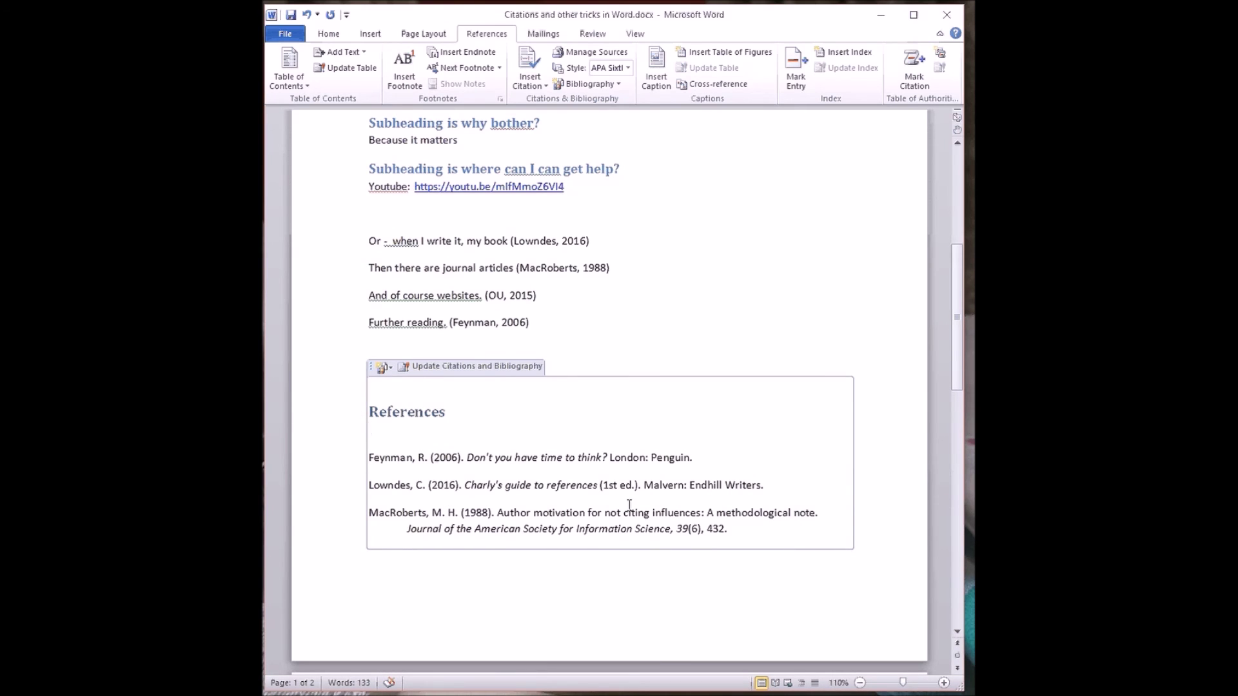
pyautogui.scroll(-3, 605, 515)
pyautogui.scroll(-1, 580, 483)
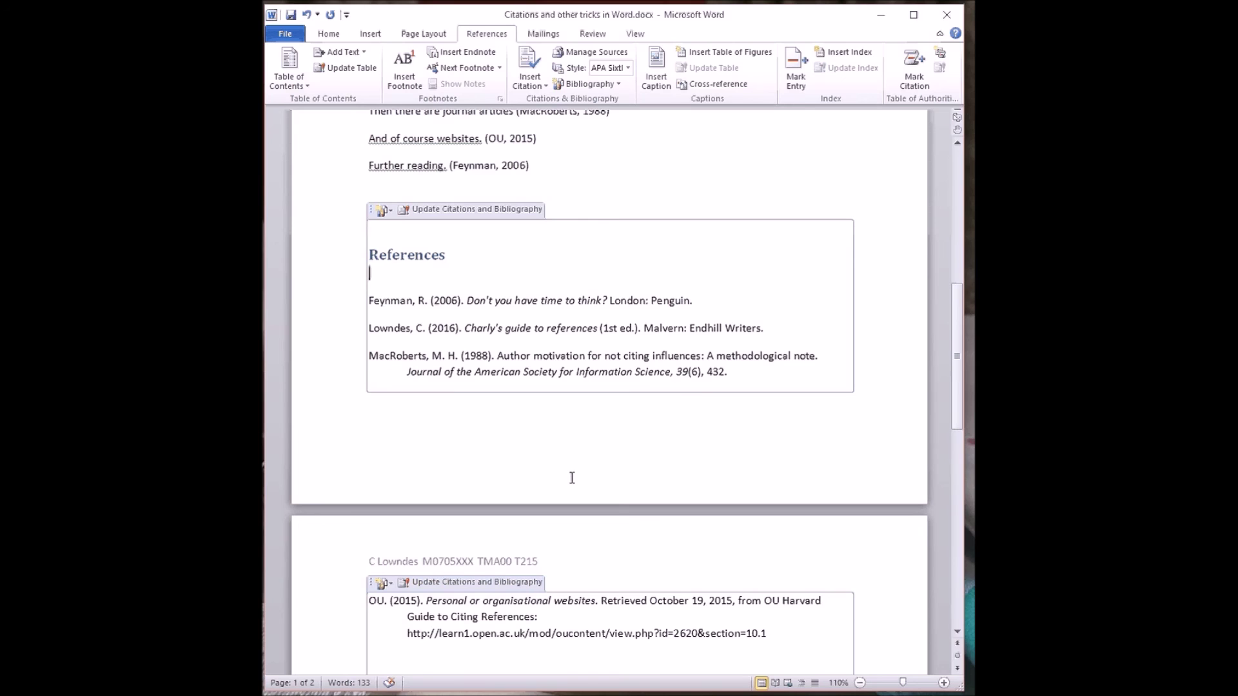
pyautogui.scroll(-2, 578, 466)
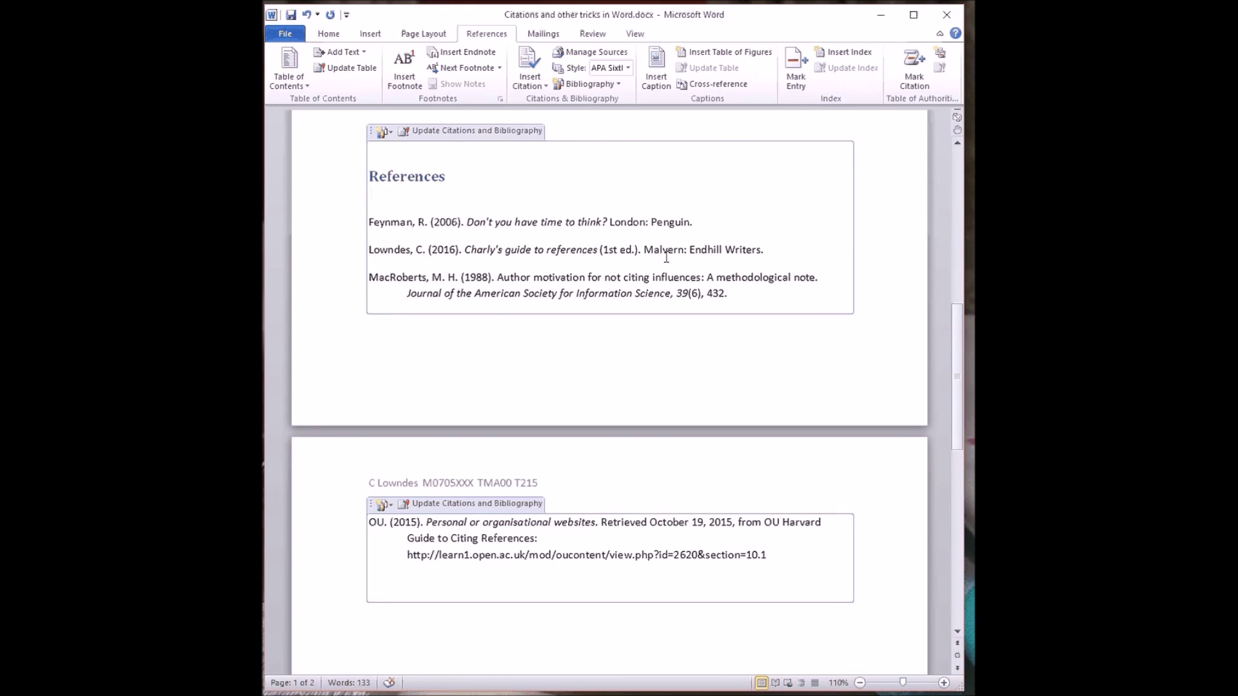
pyautogui.scroll(5, 583, 377)
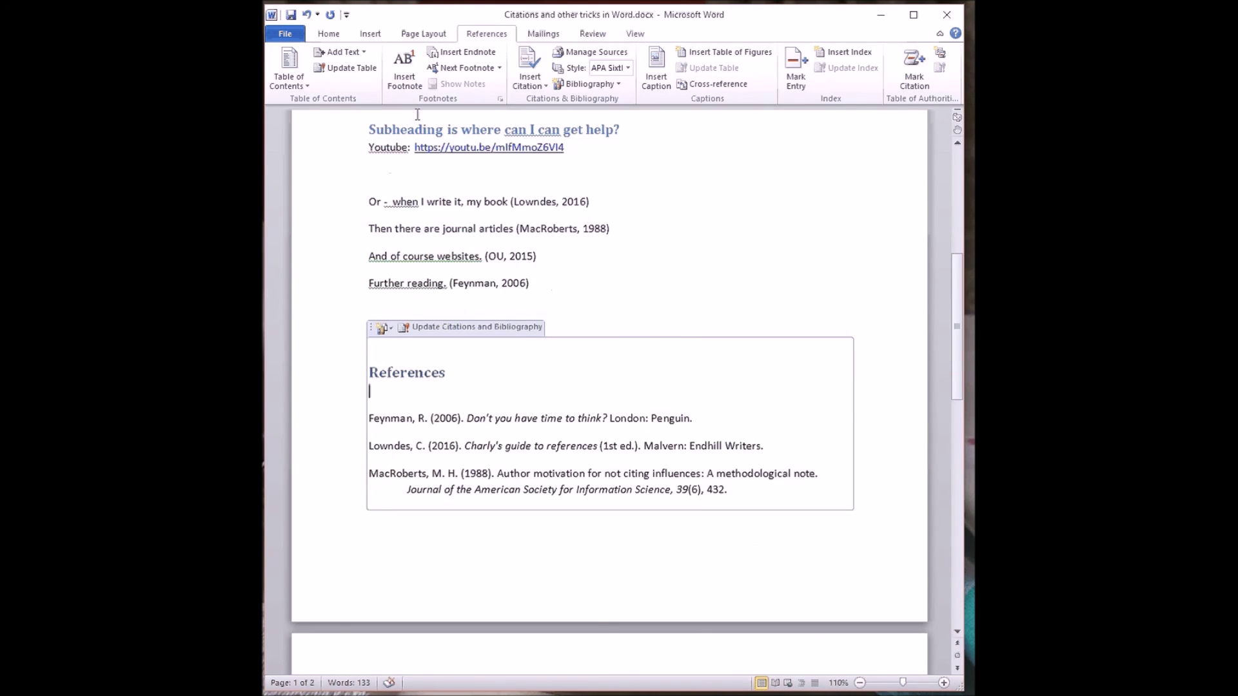
pyautogui.click(291, 16)
pyautogui.scroll(5, 691, 280)
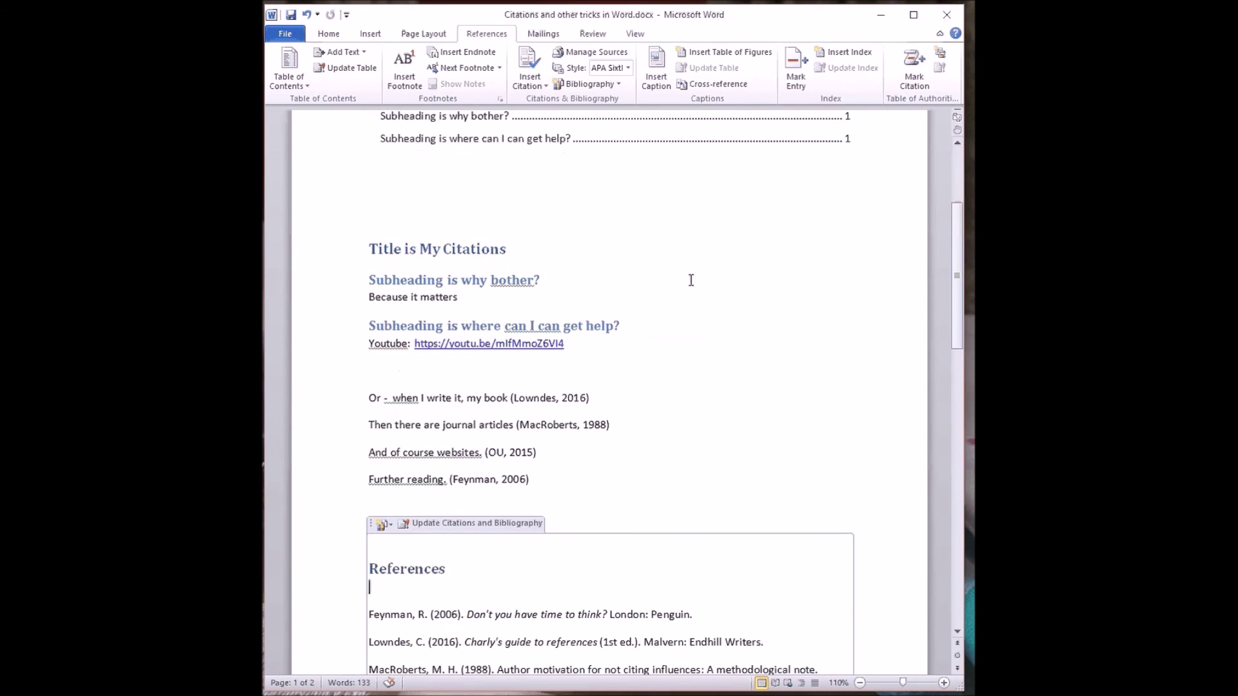
pyautogui.scroll(2, 690, 280)
pyautogui.scroll(3, 690, 279)
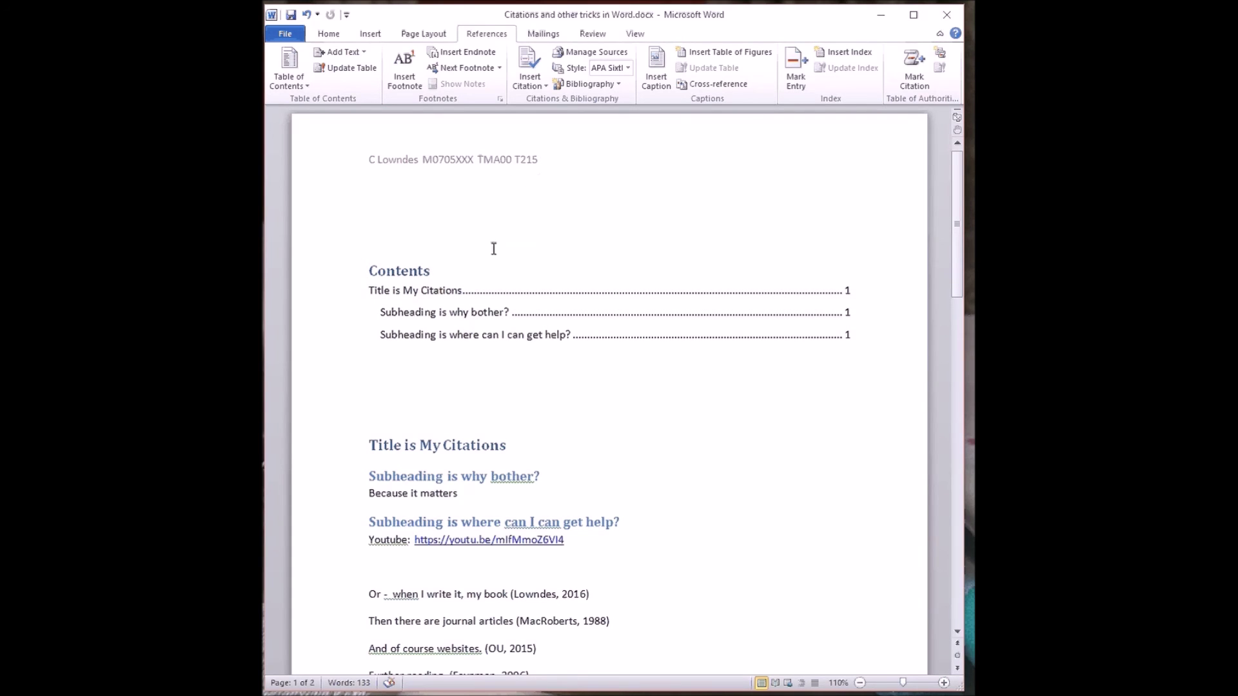
pyautogui.scroll(-6, 611, 447)
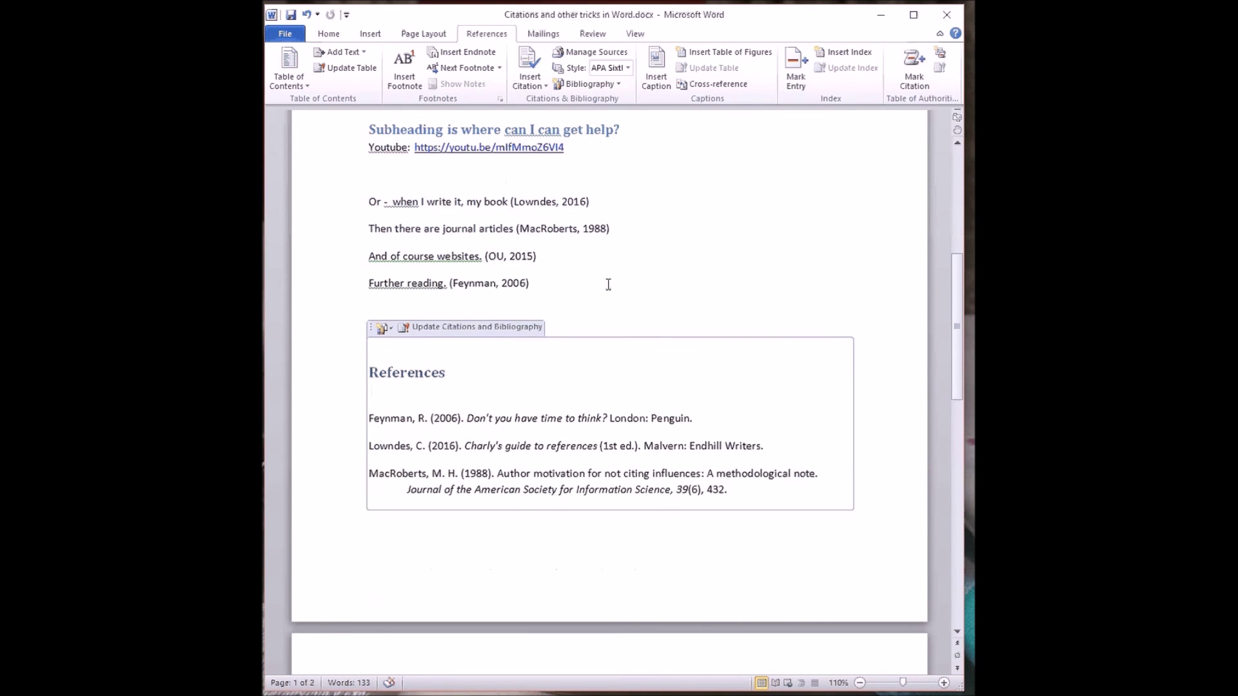
pyautogui.click(592, 52)
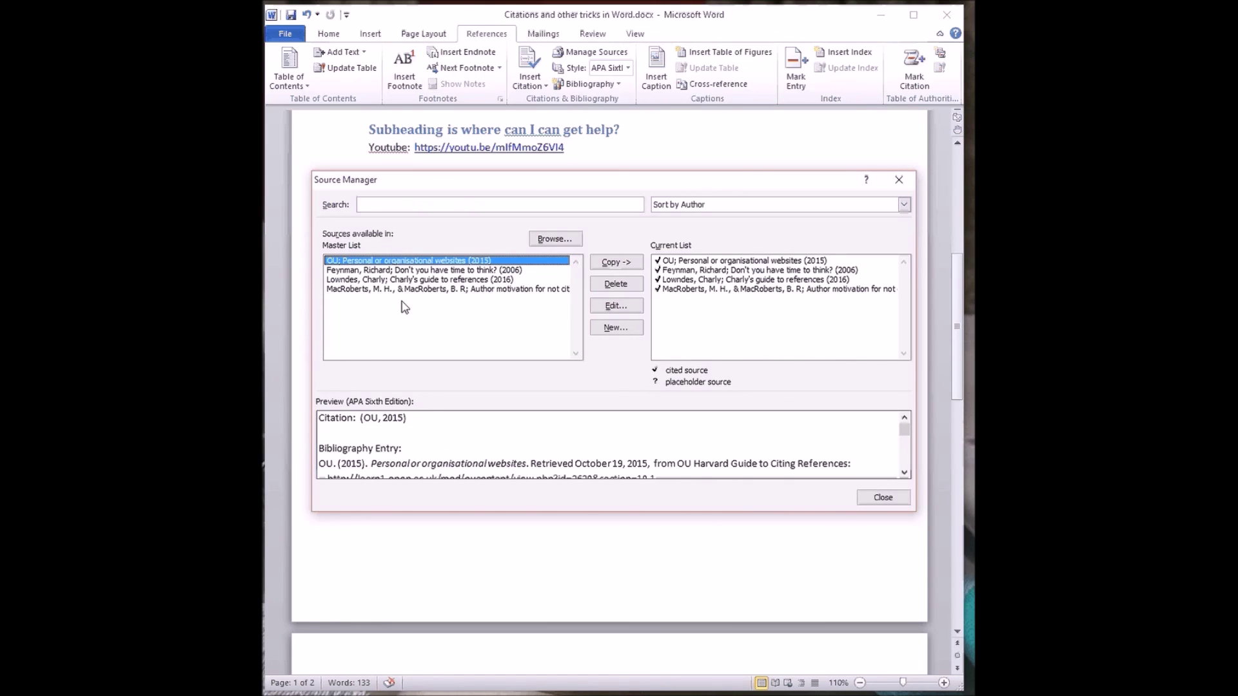
pyautogui.click(881, 498)
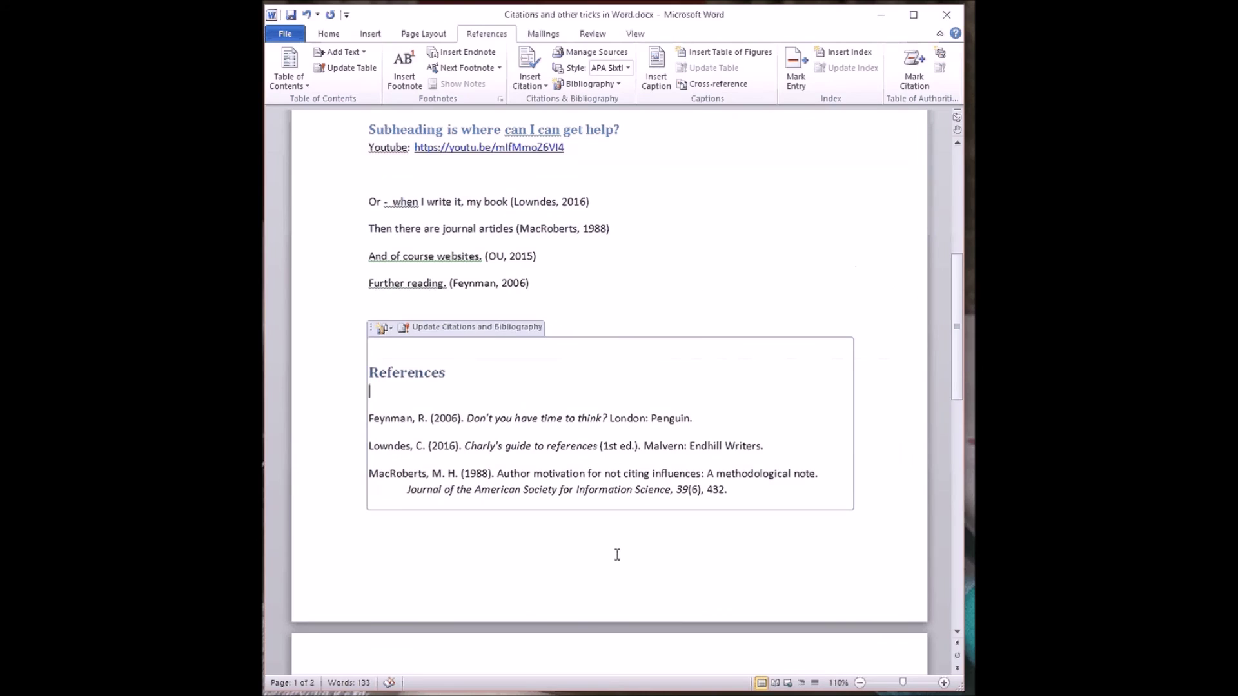